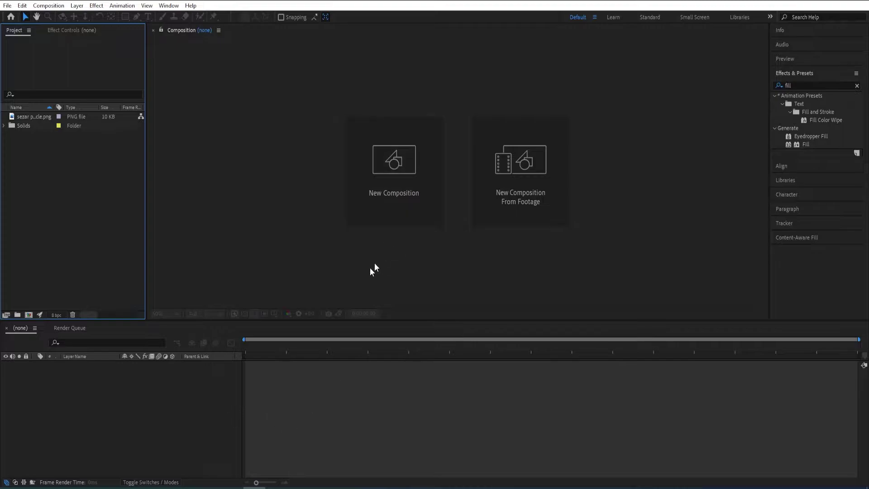
Step: Create an HDTV 1080 24 composition lasting 8 seconds and add sezar poly logo no circle.png to it as a layer
click(394, 183)
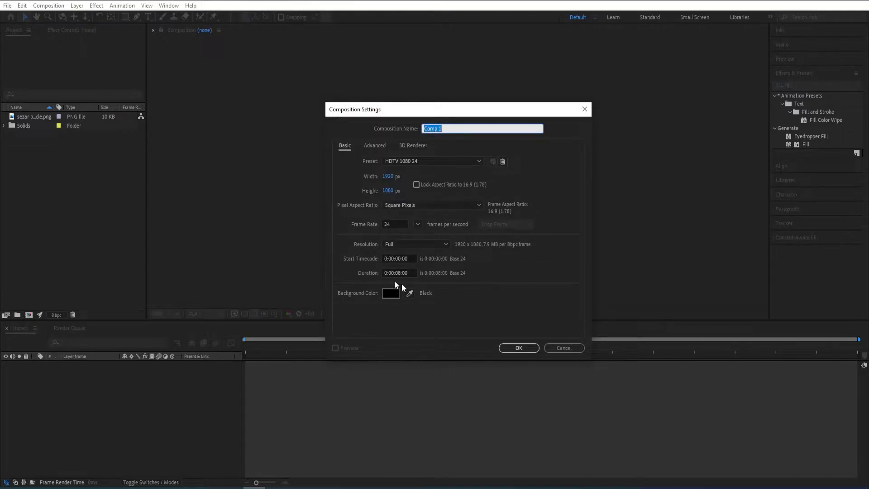
click(519, 348)
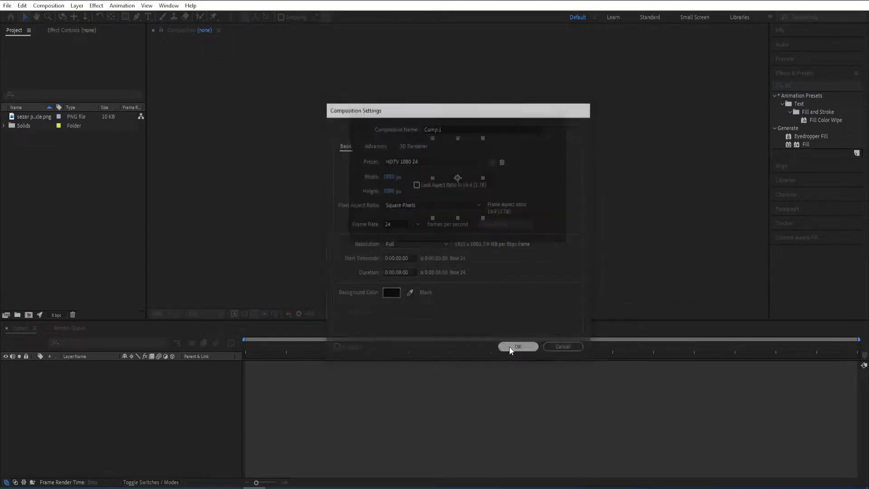
click(31, 127)
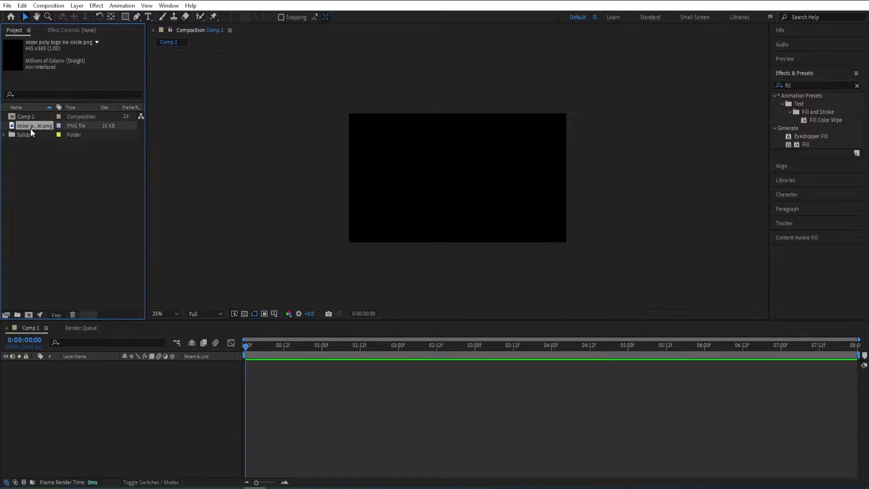
drag(76, 394, 77, 393)
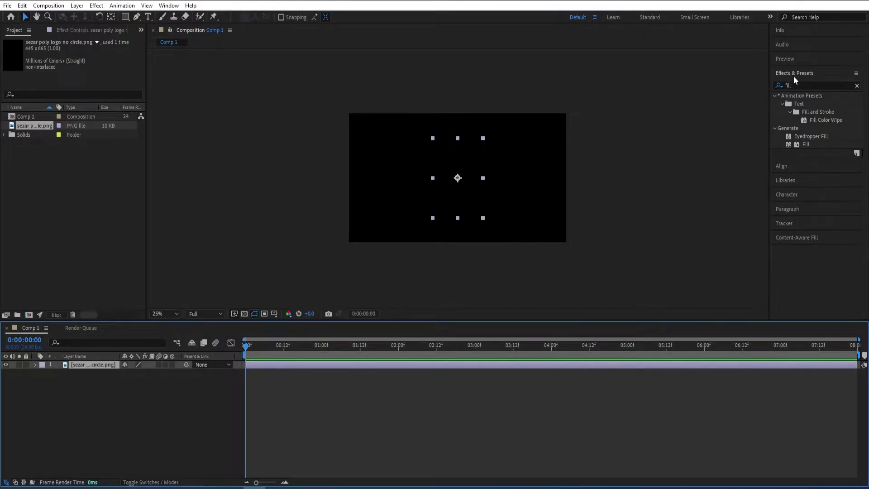
Step: Apply the Fill effect to the logo image layer and set its colour to magenta #C117B7
click(805, 87)
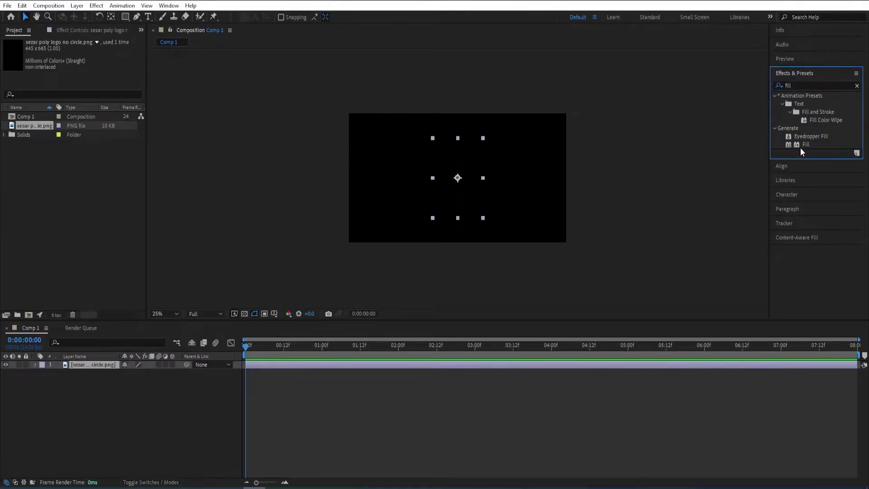
double_click(801, 145)
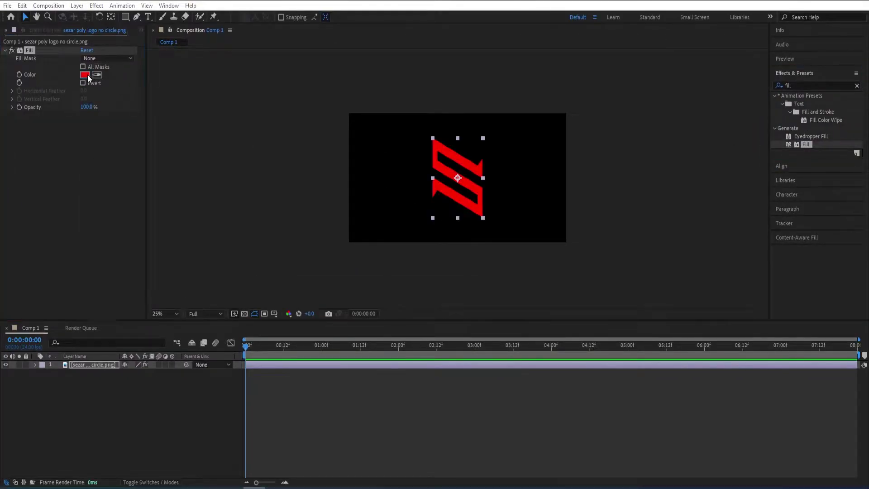
click(85, 75)
click(604, 212)
drag(583, 199, 578, 221)
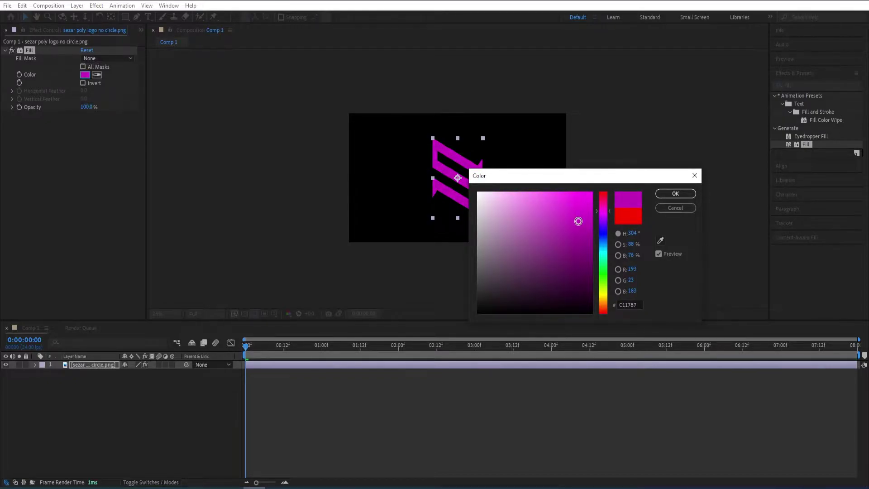
click(676, 193)
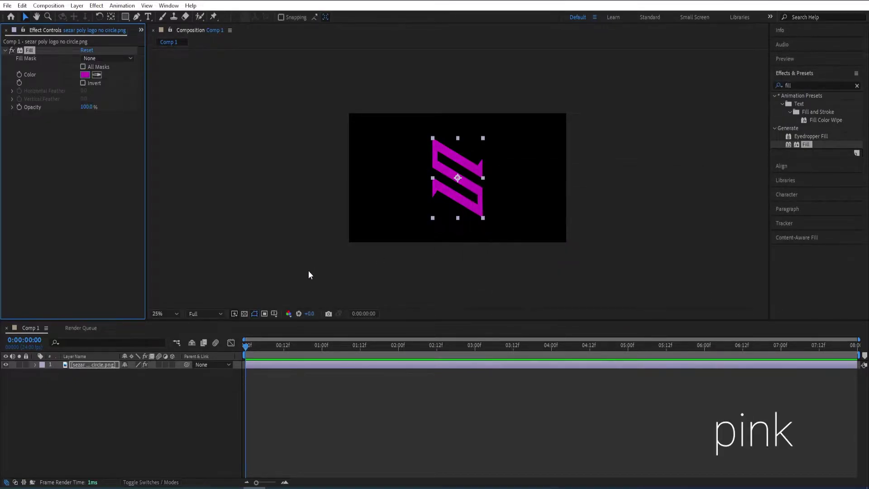
Step: Scale the logo image layer to 75%
click(96, 367)
key(s)
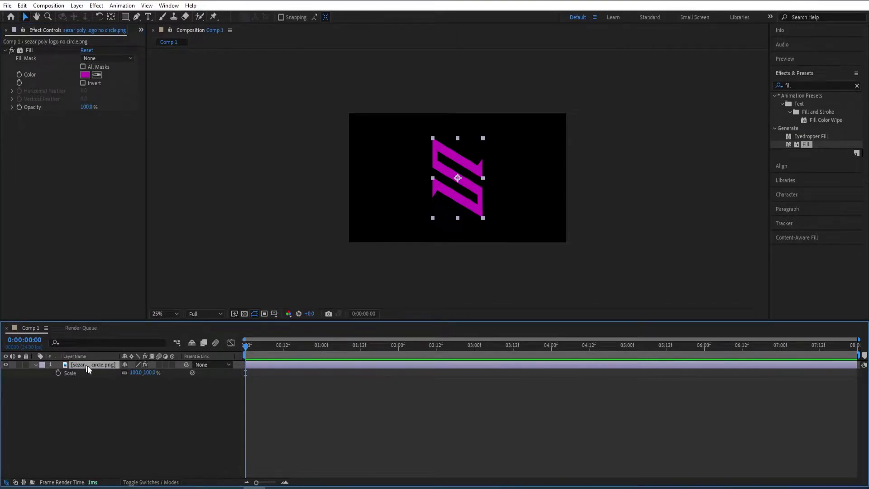
click(149, 373)
text(75)
key(Return)
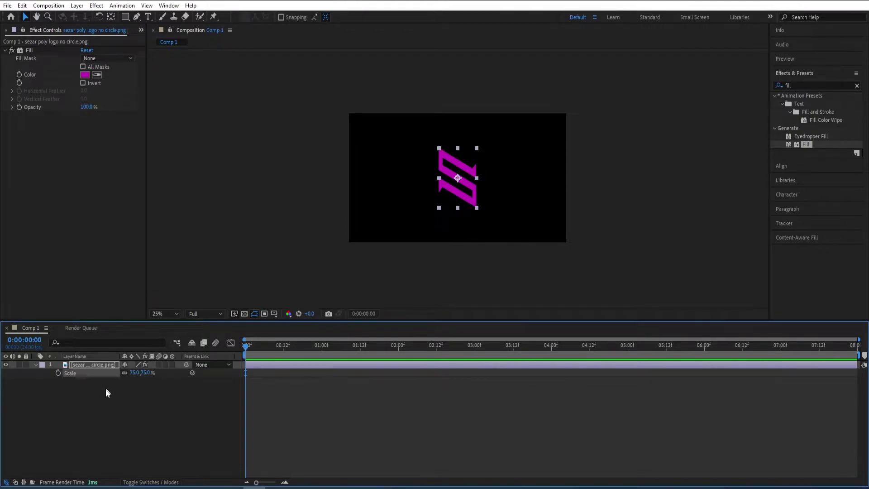
Step: Pre-compose the logo image layer as "logo", moving all attributes into the new composition
click(84, 366)
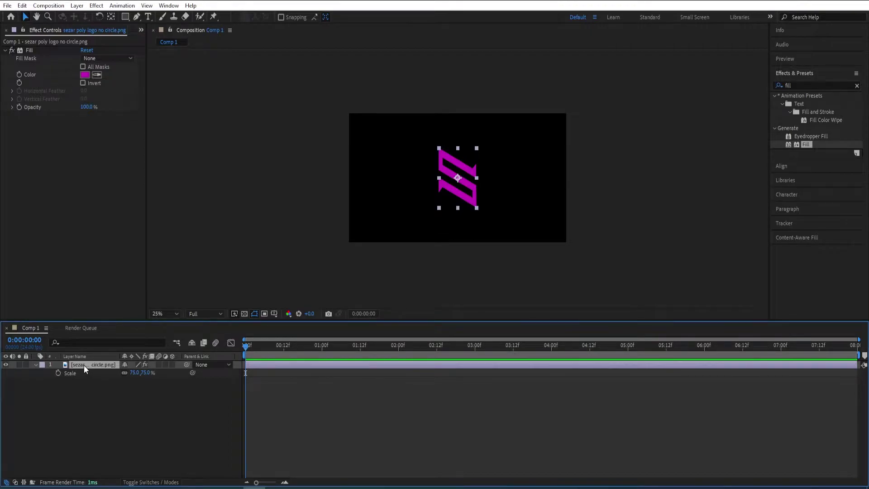
key(ctrl+shift+c)
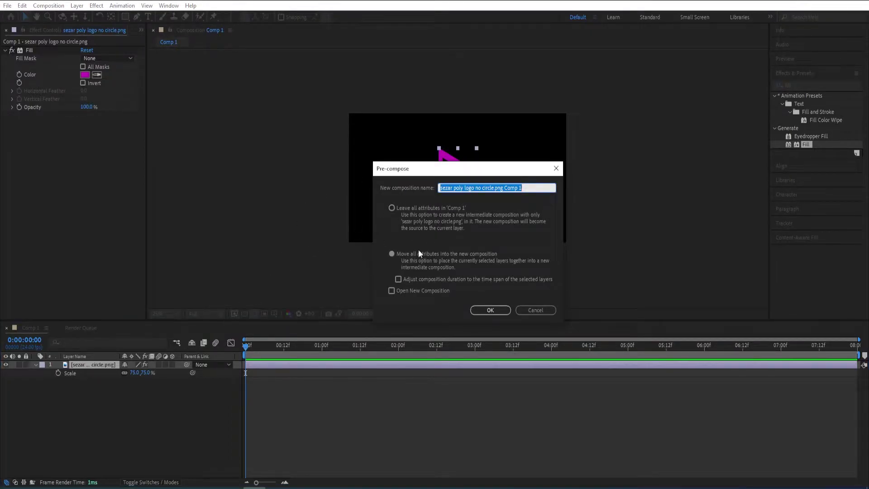
text(logo)
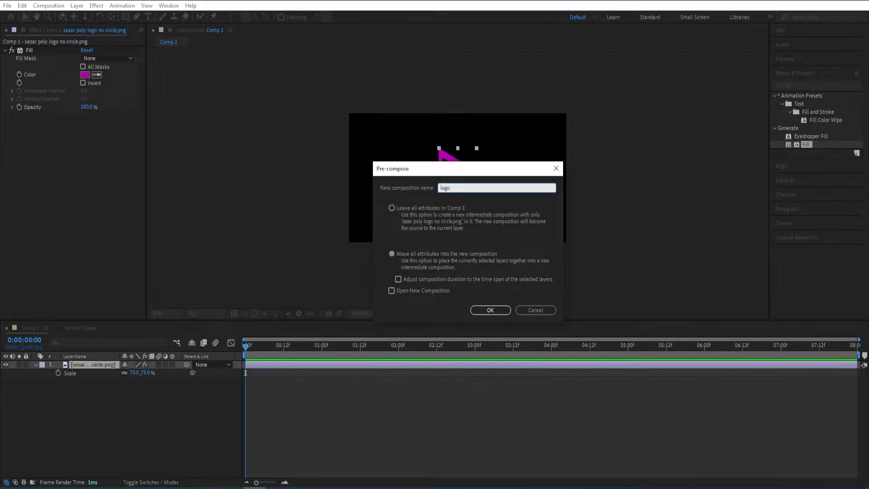
key(Return)
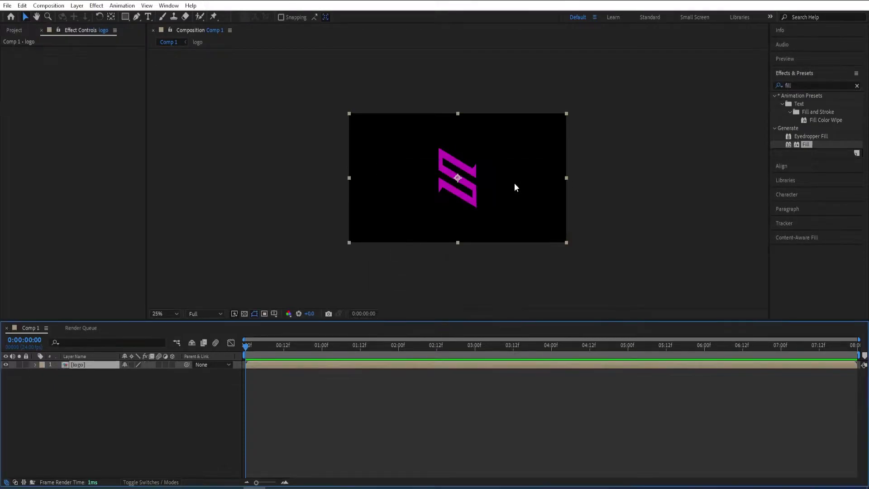
Step: Create a new 1920 x 1080 black solid named "particular" in Comp 1
click(14, 30)
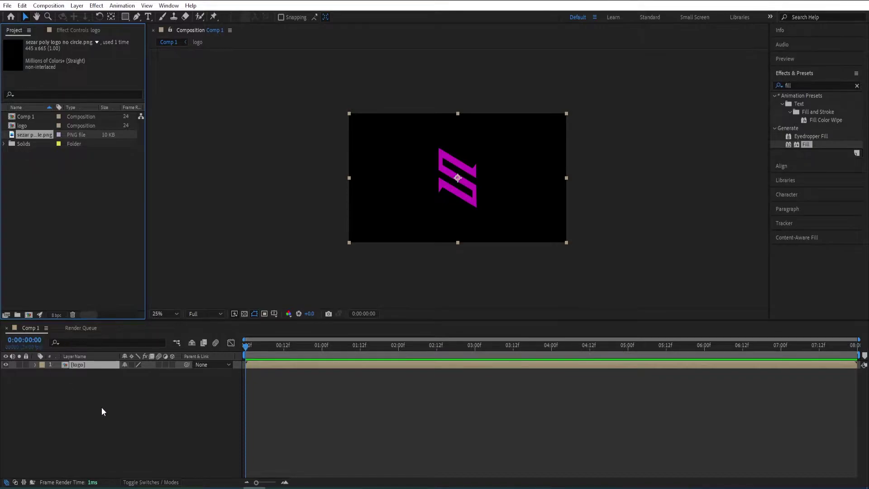
right_click(89, 424)
mouse_move(113, 308)
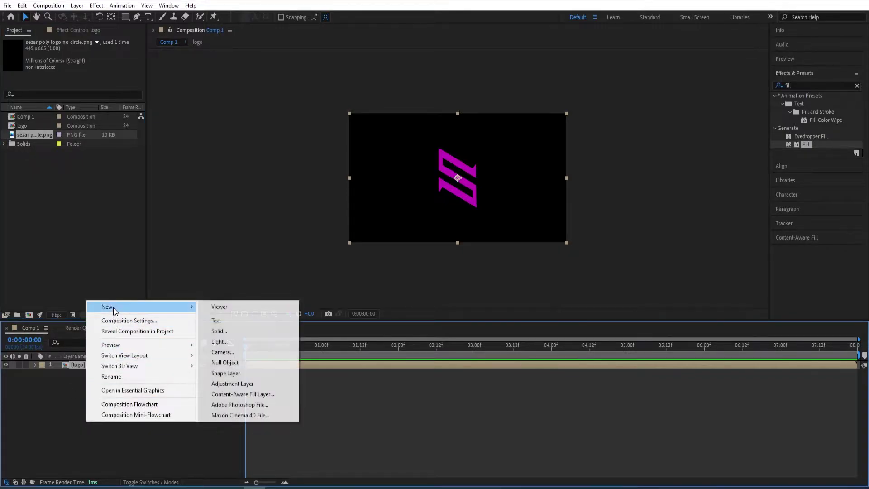
click(235, 332)
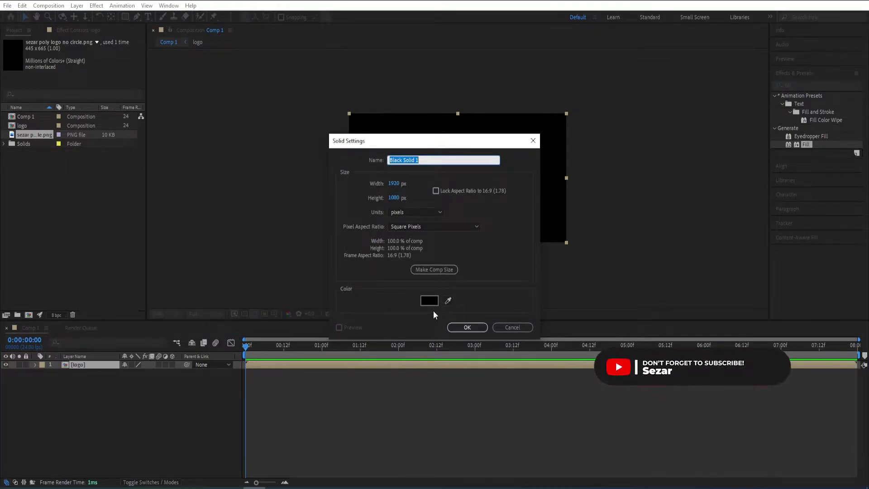
text(particular)
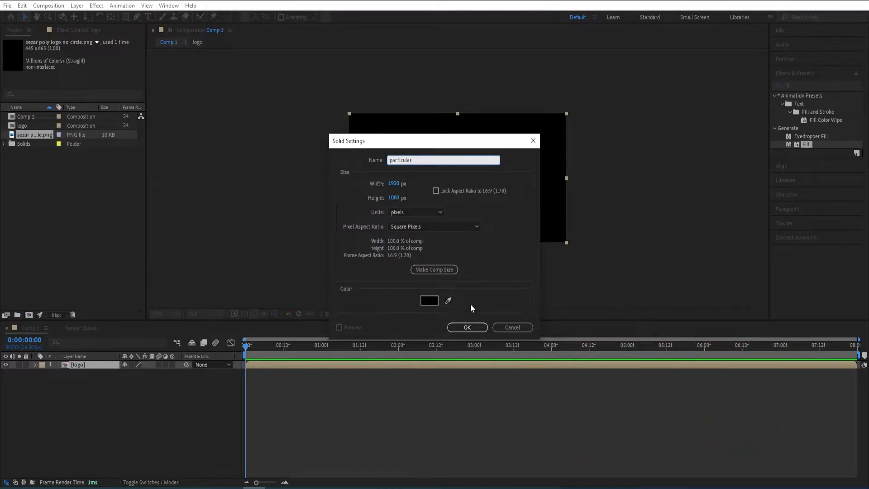
click(467, 327)
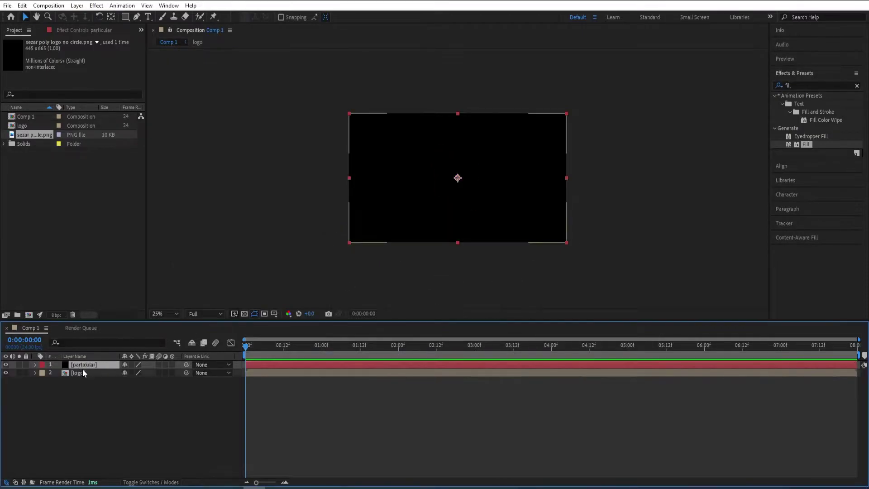
Step: Find the RG Trapcode Particular effect and apply it to the particular solid
click(801, 85)
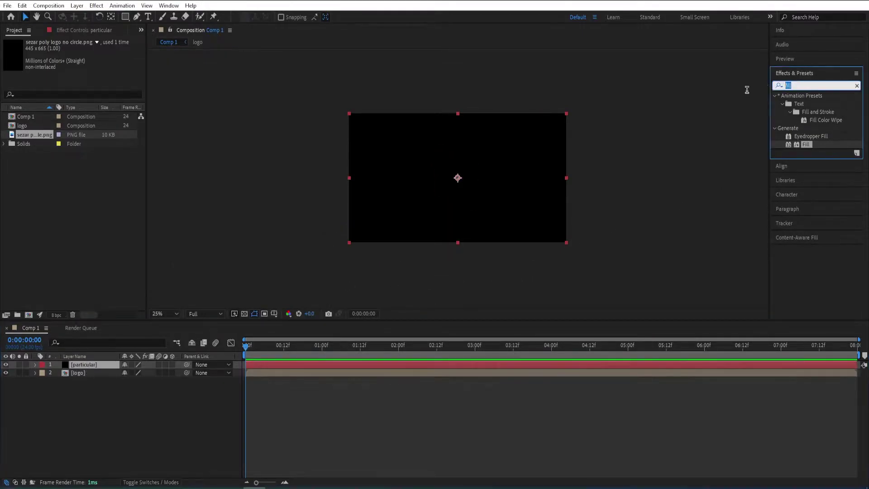
text(particular)
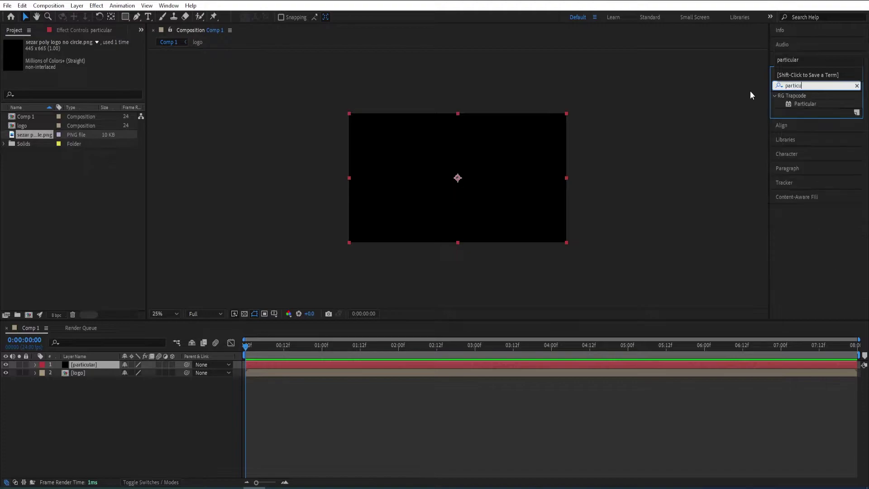
double_click(797, 105)
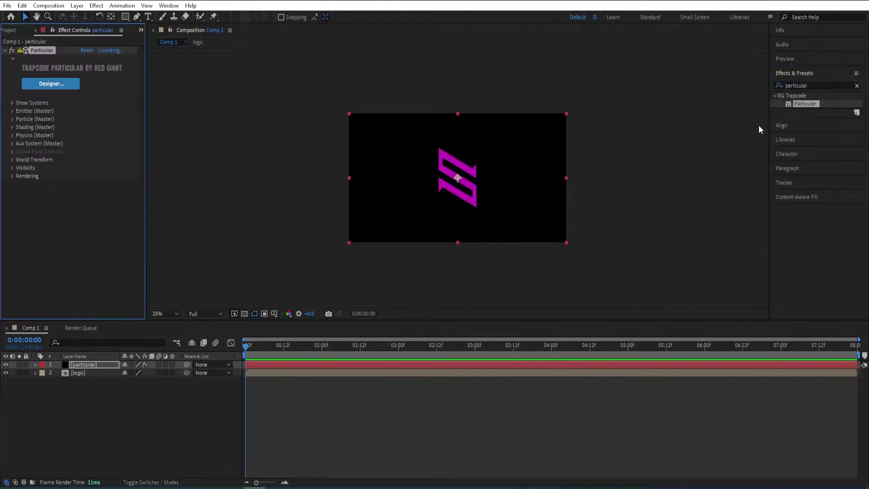
Step: Move the current time to 0:00:02:00 and make the logo layer a 3D layer
drag(245, 346, 398, 352)
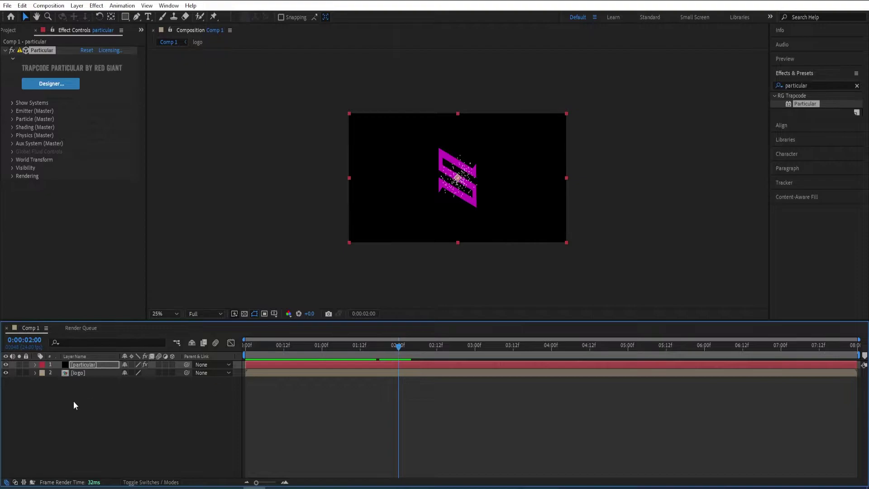
click(88, 373)
click(173, 372)
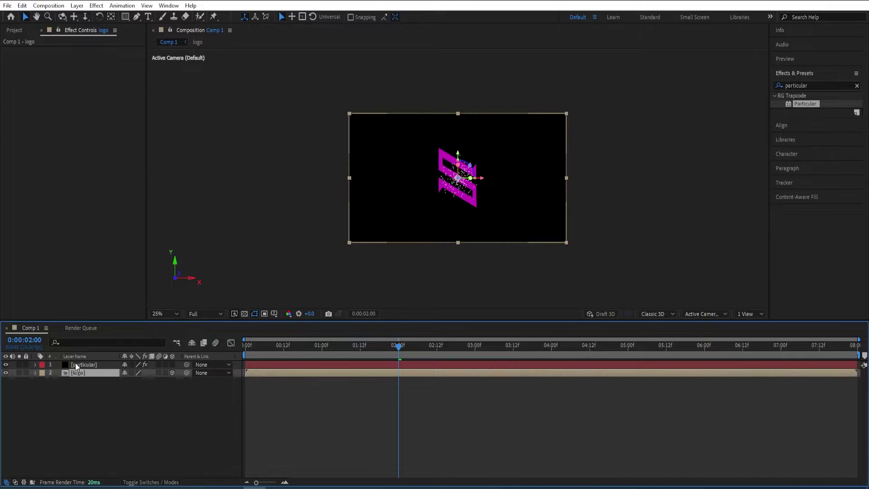
Step: Set Particles/sec to 2000 in the Emitter (Master) settings of the particular layer's effect
click(80, 365)
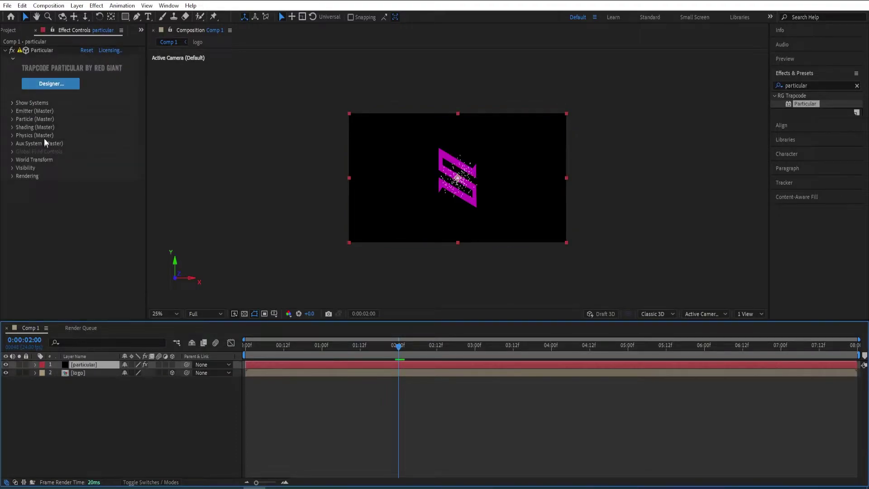
click(12, 111)
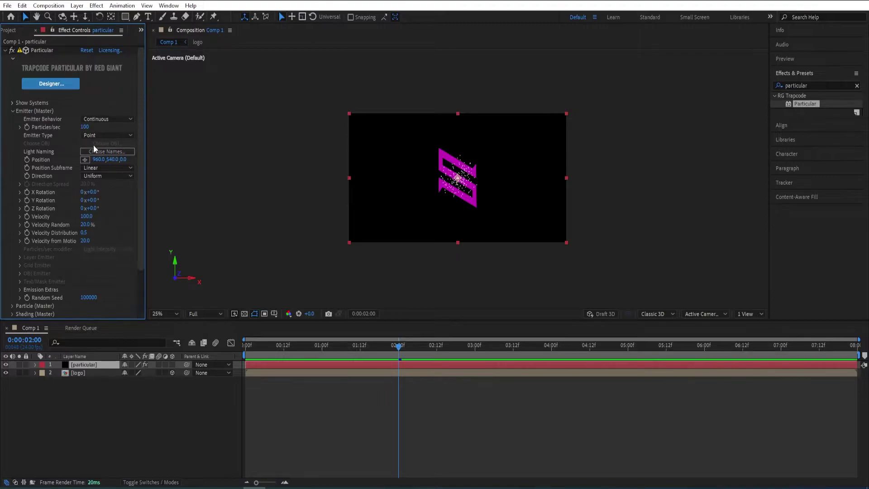
click(86, 127)
text(2000)
key(Return)
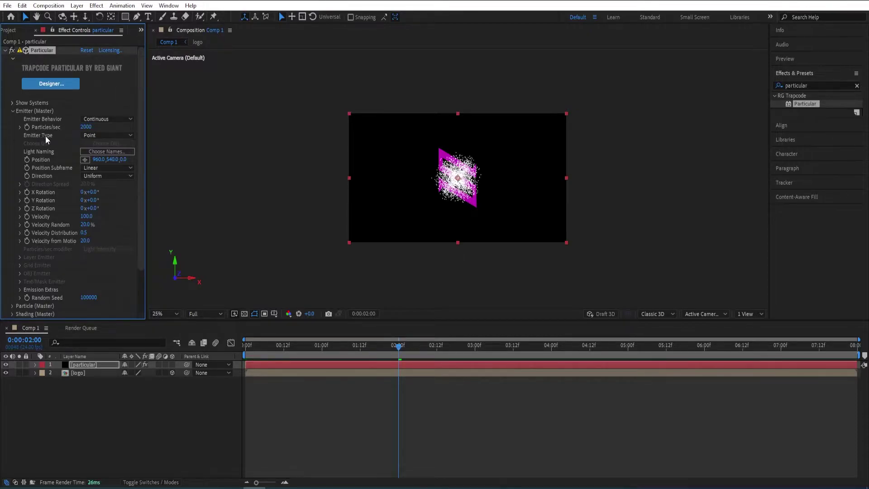
Step: Change the Emitter Type to Layer and set the emitter Velocity to 0
click(86, 138)
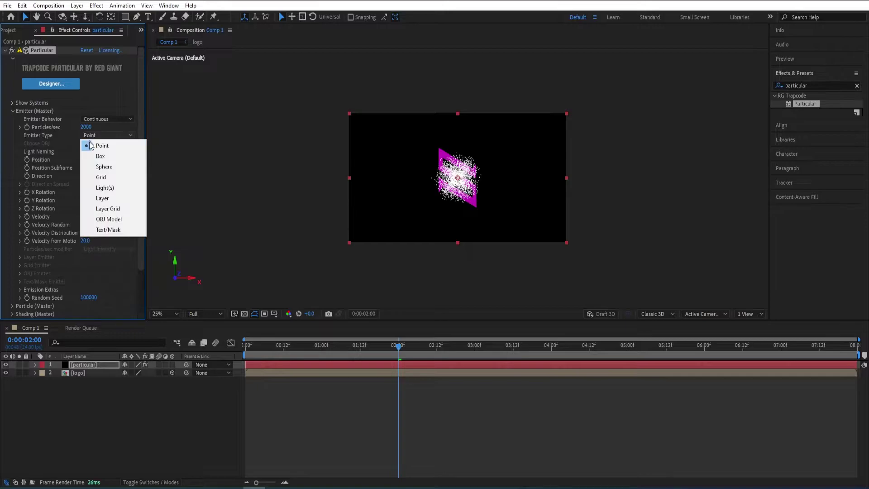
click(90, 197)
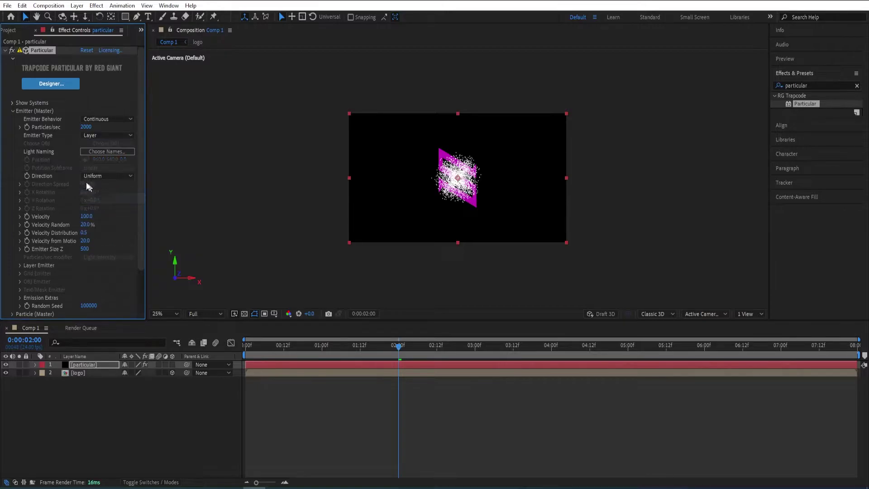
click(86, 217)
text(0)
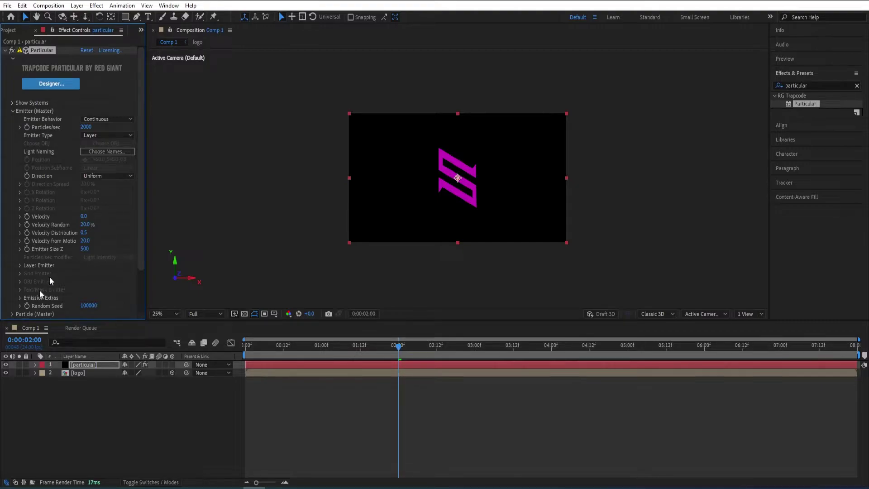
Step: Hide the logo layer and set the particle emitter's Emitter Size Z to 0
click(5, 373)
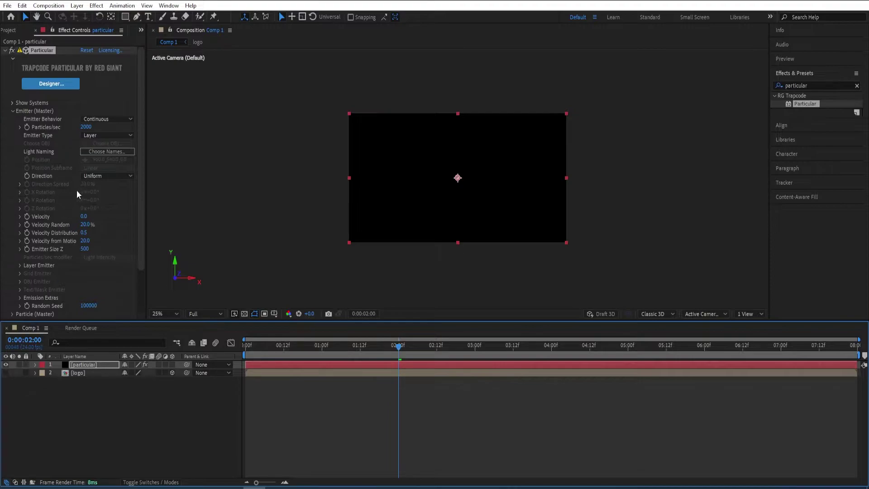
scroll(50, 192, down, 2)
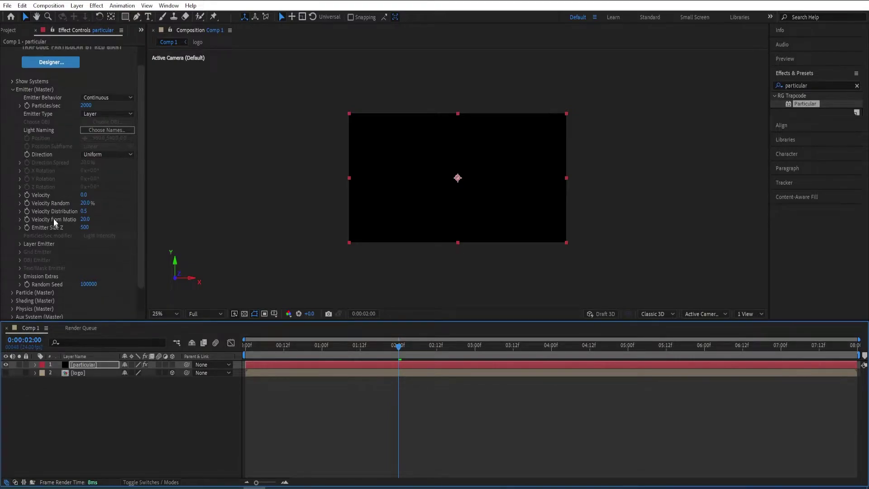
scroll(66, 262, down, 1)
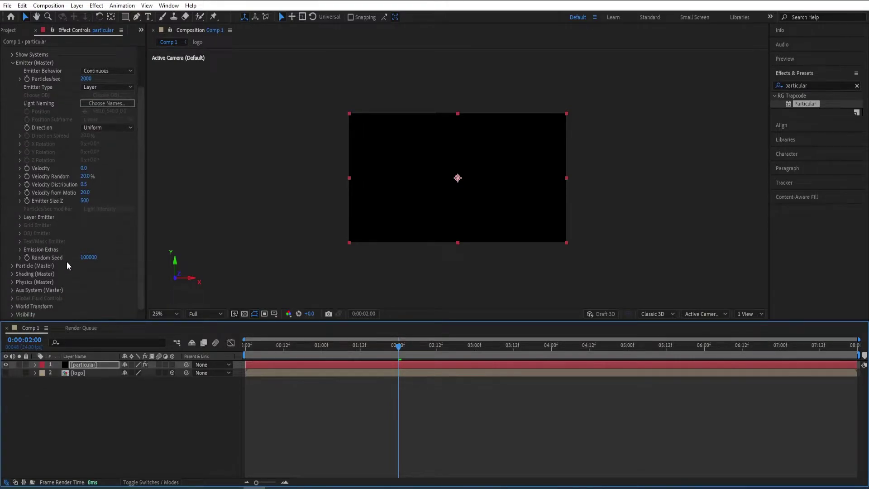
click(84, 201)
text(0)
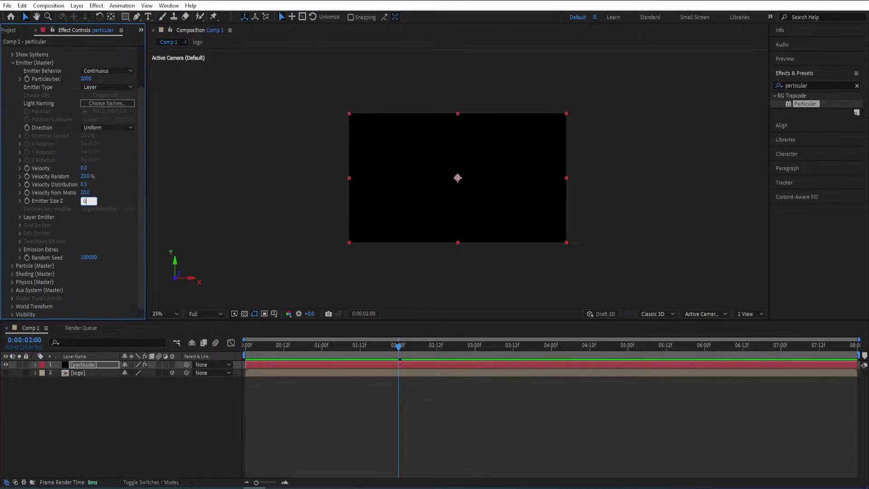
key(Return)
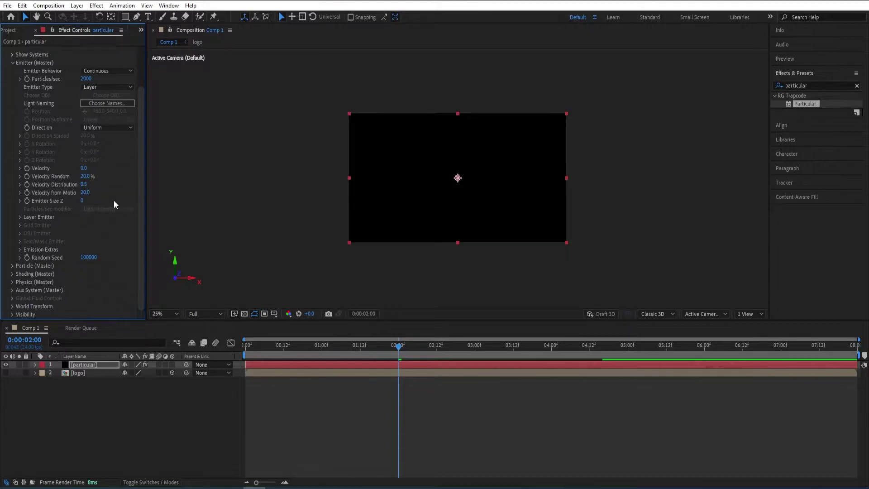
Step: Assign the logo layer as the Layer Emitter's source layer, keeping Layer Sampling at Particle Birth Time
drag(398, 353, 389, 354)
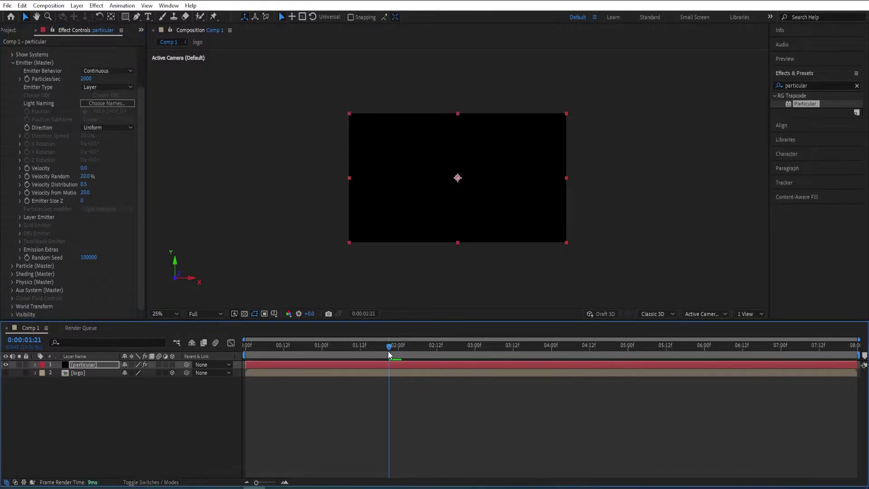
click(20, 217)
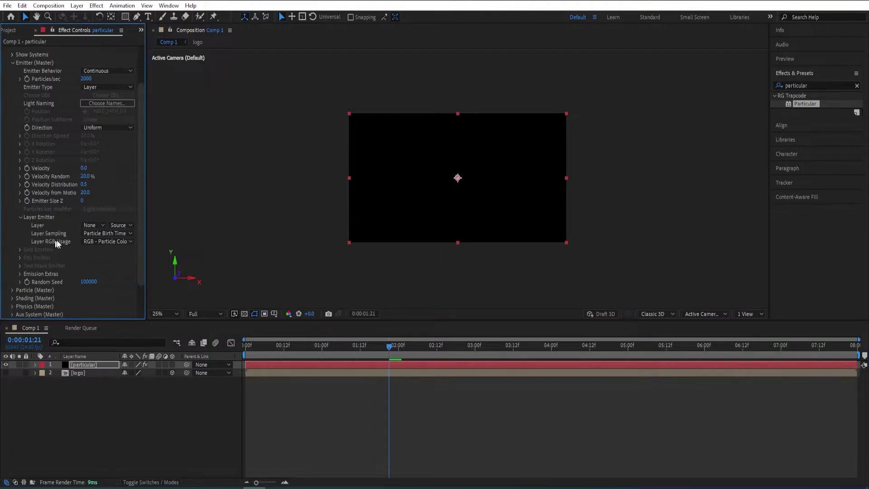
click(91, 225)
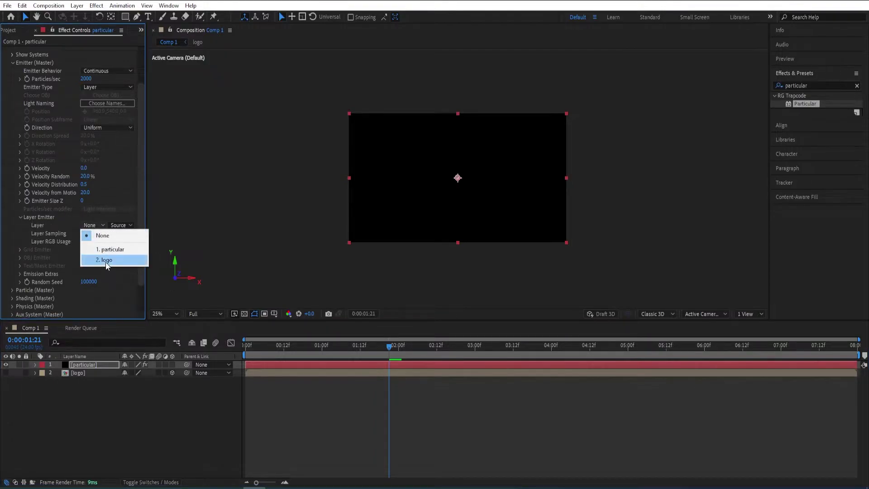
click(134, 256)
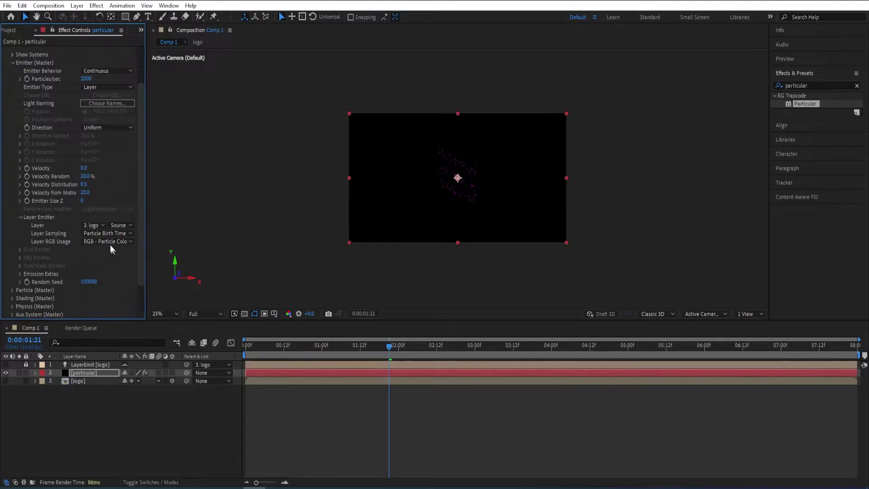
click(95, 234)
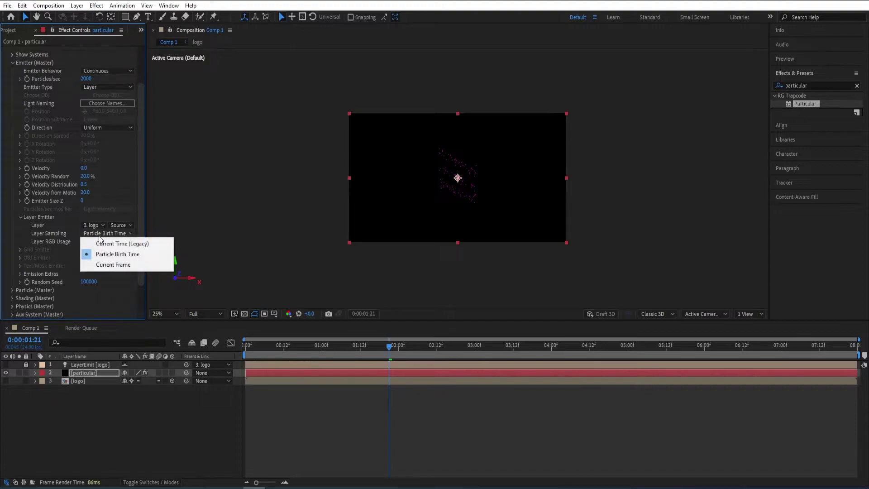
click(50, 233)
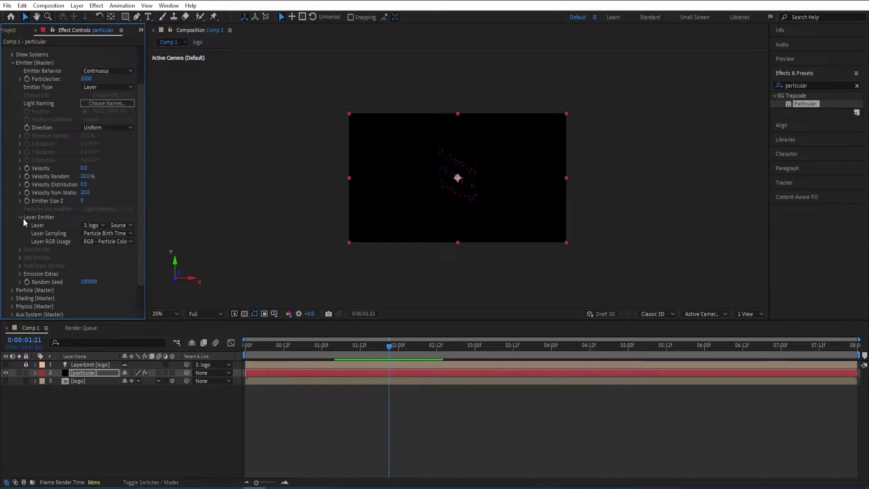
Step: Set Life [sec] to 2 in the Particle (Master) settings of the particular layer's effect
scroll(30, 226, up, 3)
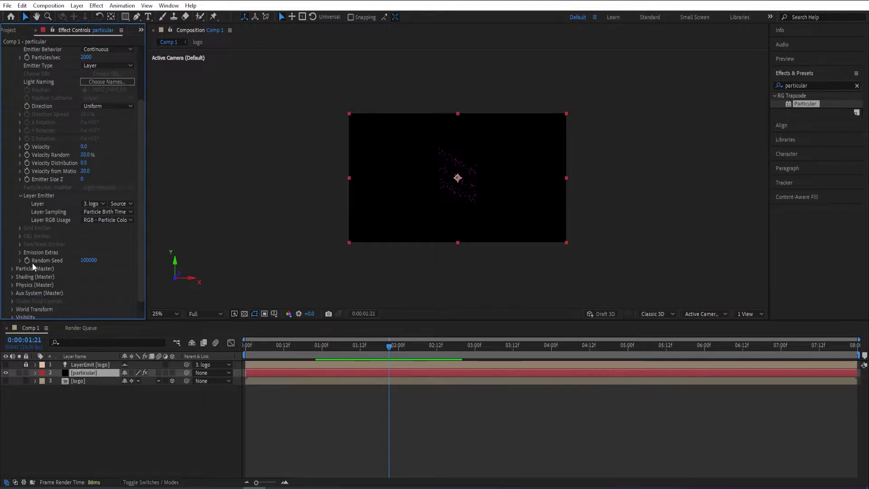
click(13, 111)
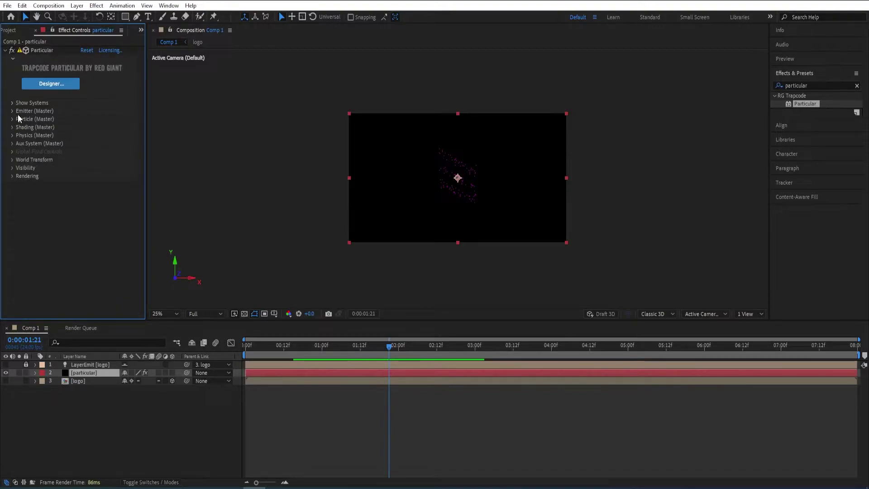
click(13, 119)
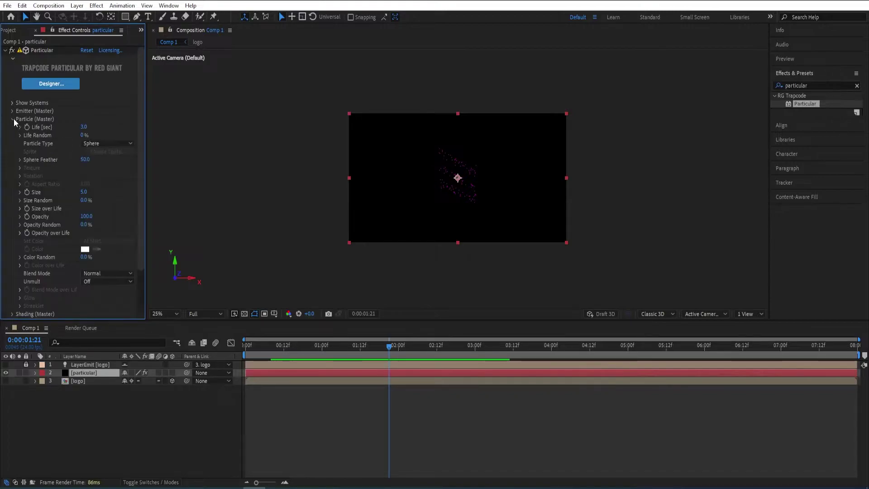
click(85, 127)
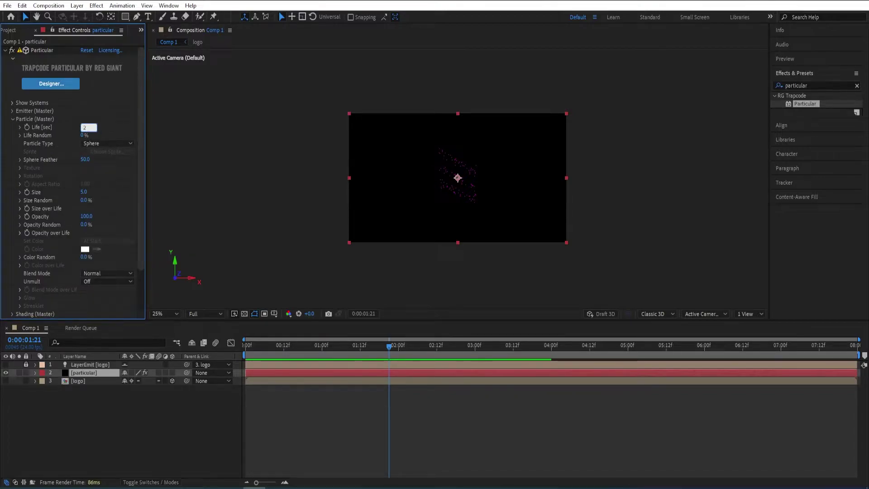
click(105, 146)
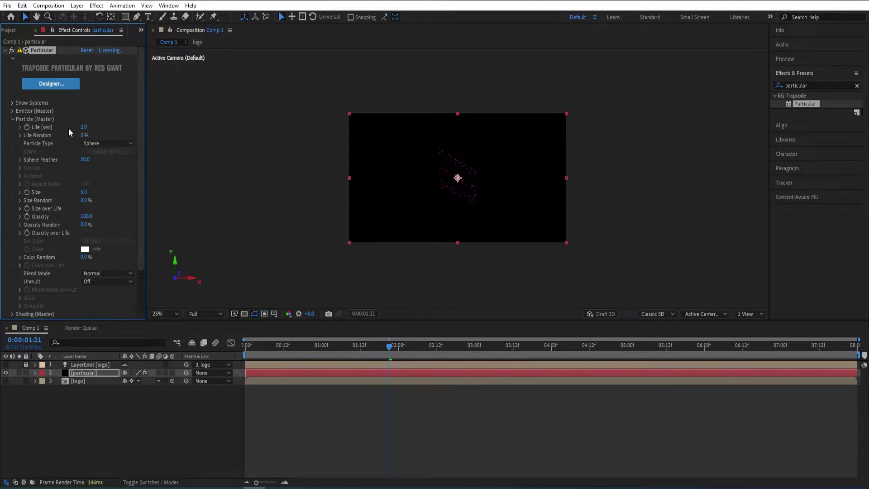
Step: Set the Sphere Feather to 0 and the particle Size to 2
click(87, 159)
text(0)
key(Return)
click(84, 192)
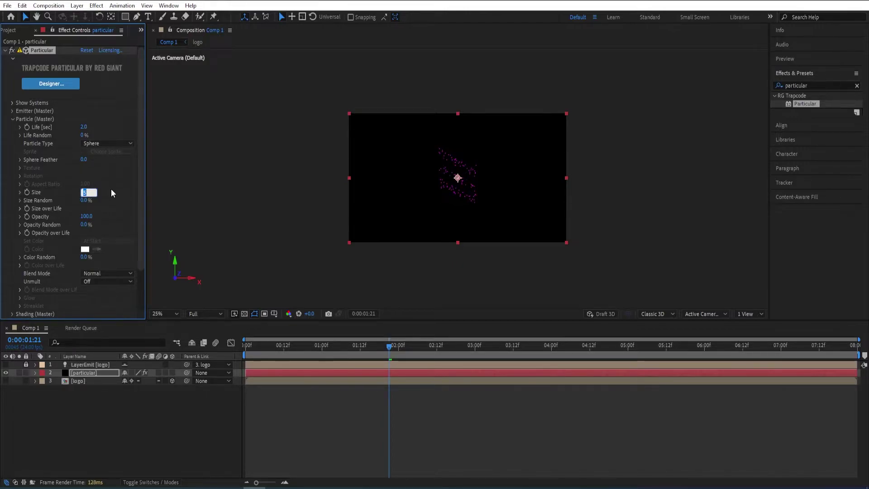
key(Return)
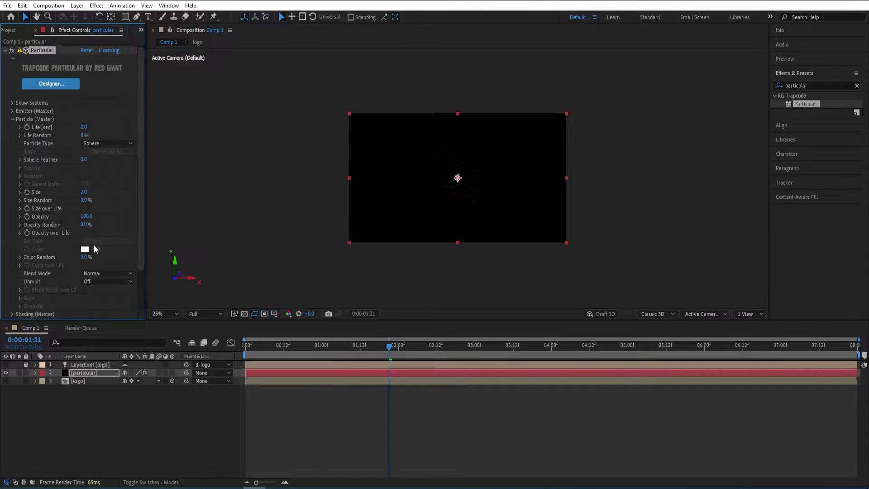
Step: Set the logo layer's X Rotation to -90°
click(73, 381)
click(35, 381)
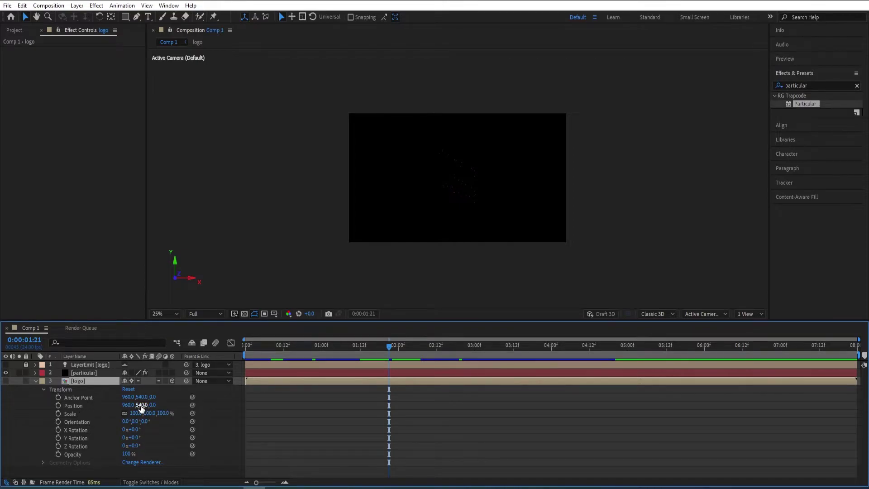
click(132, 429)
key(Return)
drag(131, 430, 128, 430)
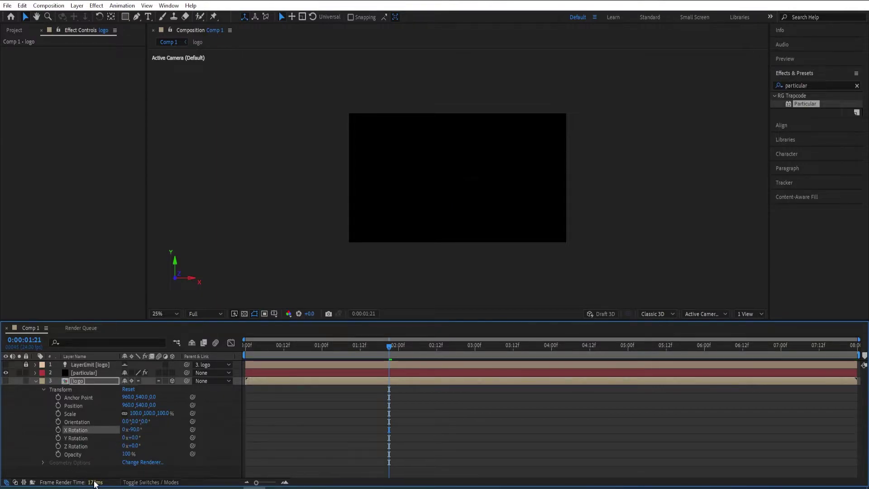
click(35, 380)
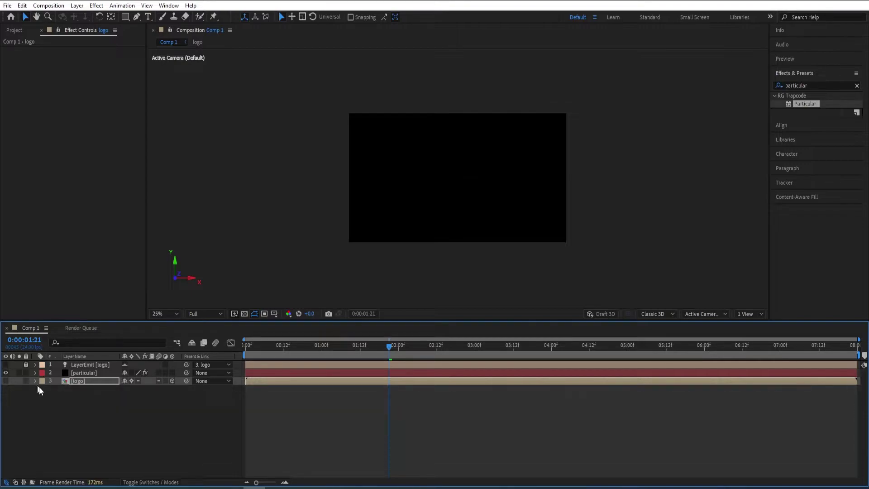
Step: Add a two-node camera with the 28mm preset to the composition
click(111, 423)
right_click(134, 430)
mouse_move(169, 315)
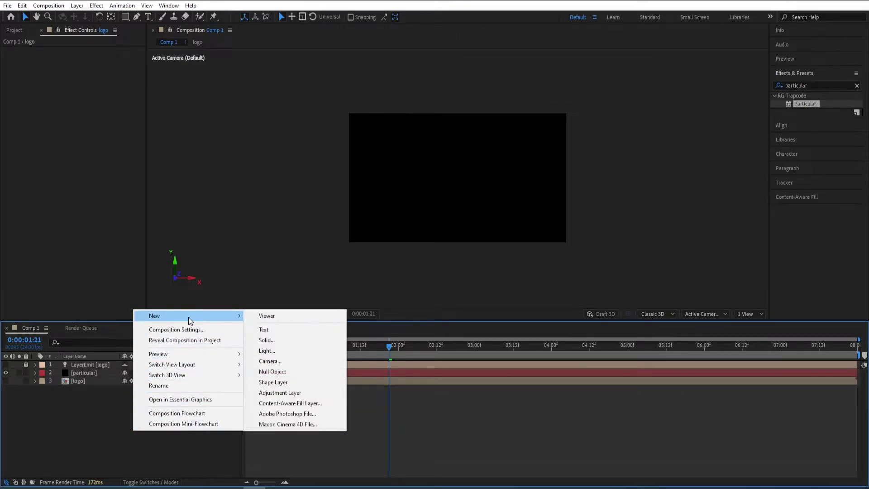
click(292, 361)
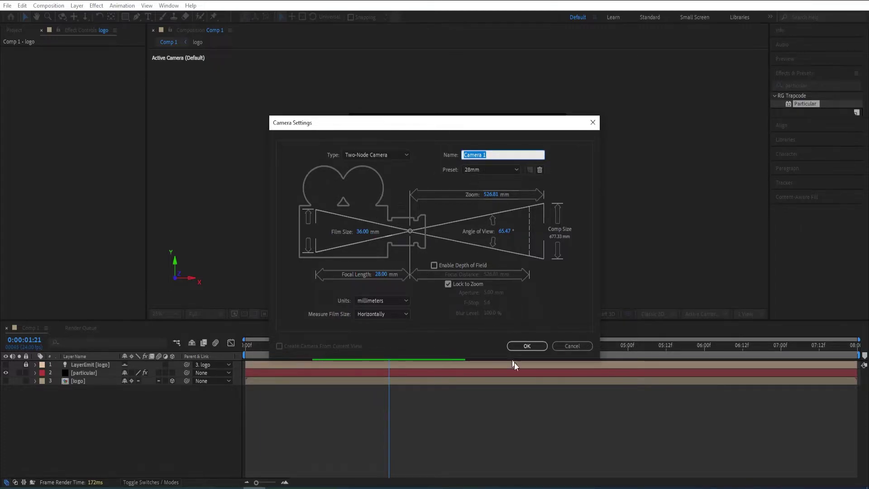
click(525, 346)
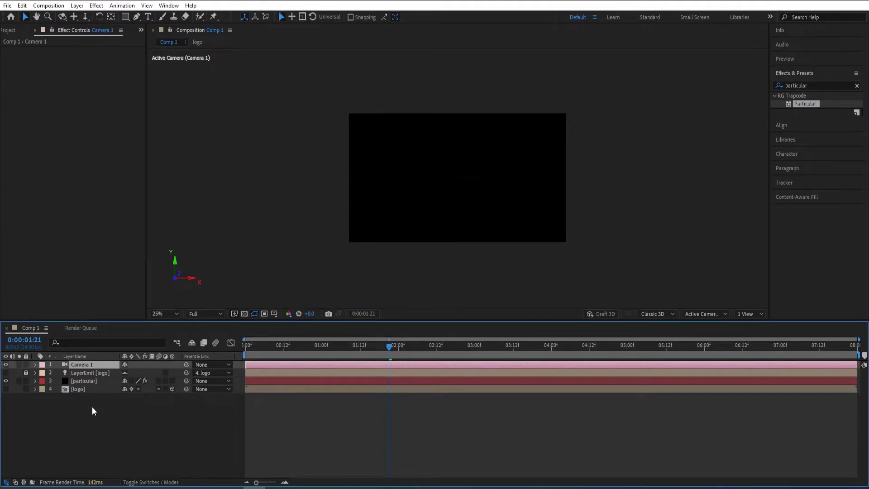
Step: At 0:00:03:00, set Camera 1's Position to 1060, -180, -370 and keyframe it
click(35, 365)
click(44, 373)
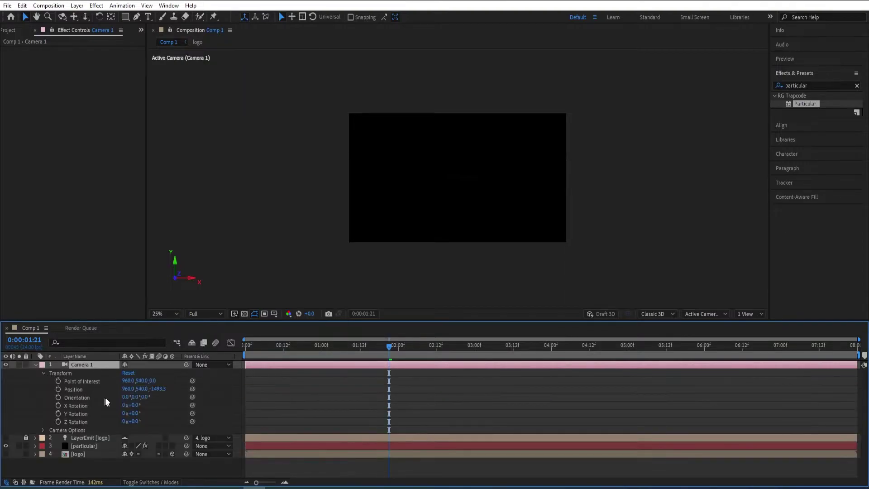
drag(390, 346, 477, 343)
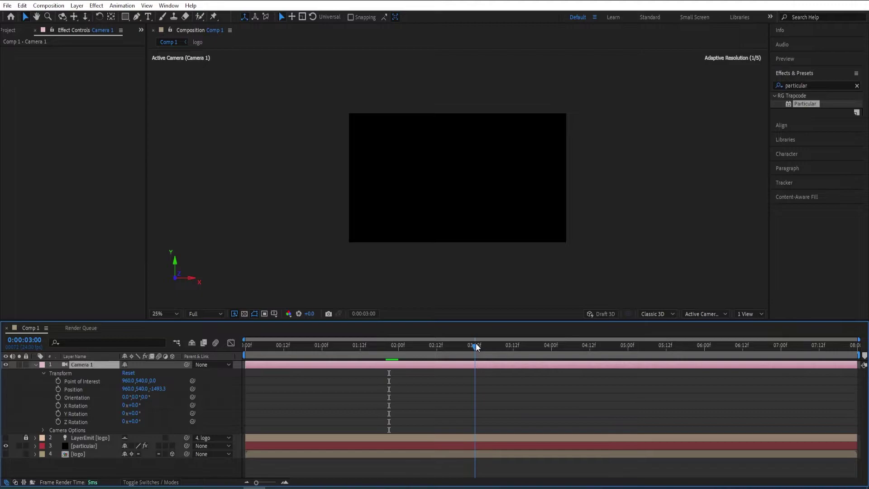
click(129, 389)
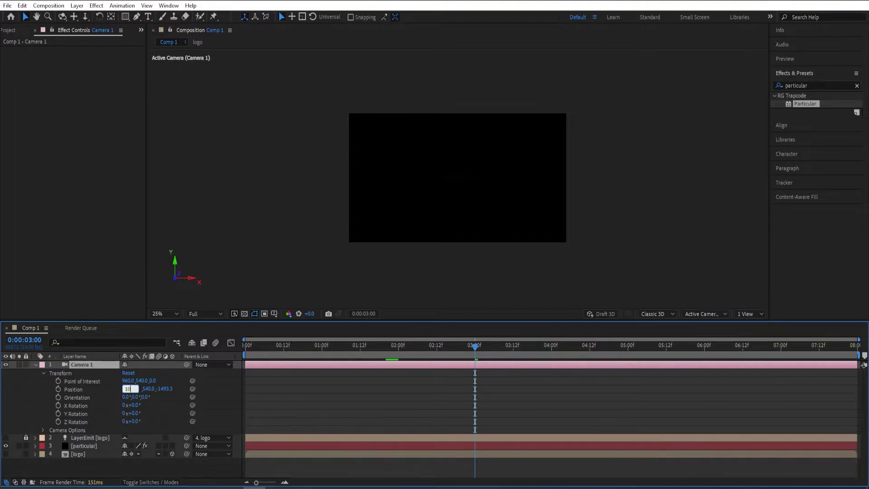
text(1060)
key(Return)
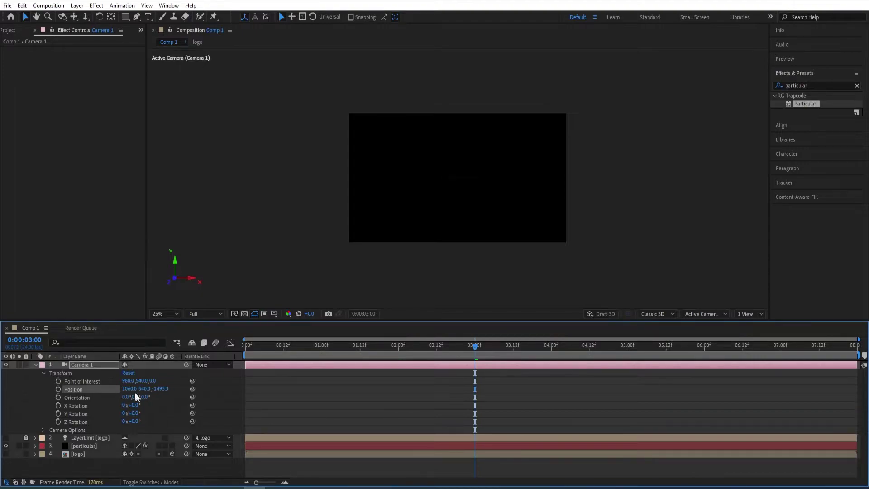
click(142, 390)
text(-18)
click(164, 388)
text(-370)
key(Return)
Step: At 0:00:00:00, keyframe Camera 1's Position at 1360, 220, -230
drag(475, 347, 238, 362)
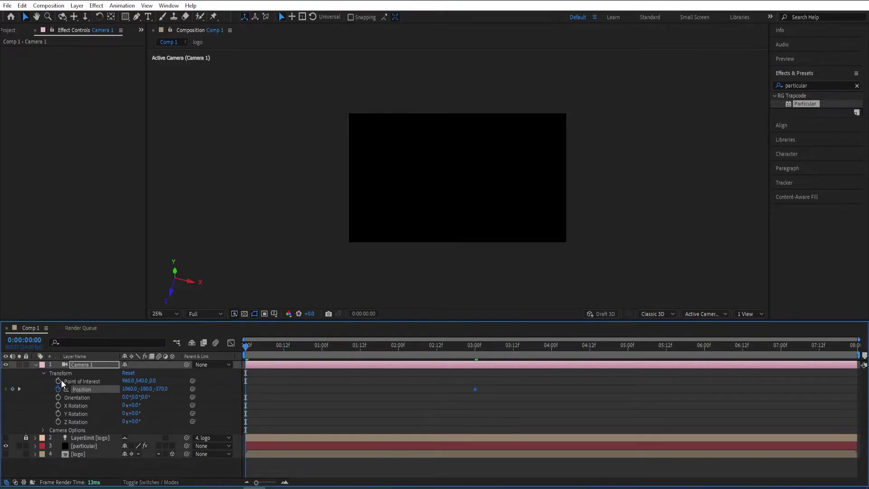
click(128, 390)
text(1360)
key(Return)
click(146, 390)
text(2)
key(Return)
click(161, 389)
text(0)
text(230)
key(Return)
Step: Apply Easy Ease to both camera Position keyframes and shape the speed graph into a sharp peak midway between them
drag(489, 387, 243, 395)
key(F9)
click(231, 343)
drag(495, 447, 361, 458)
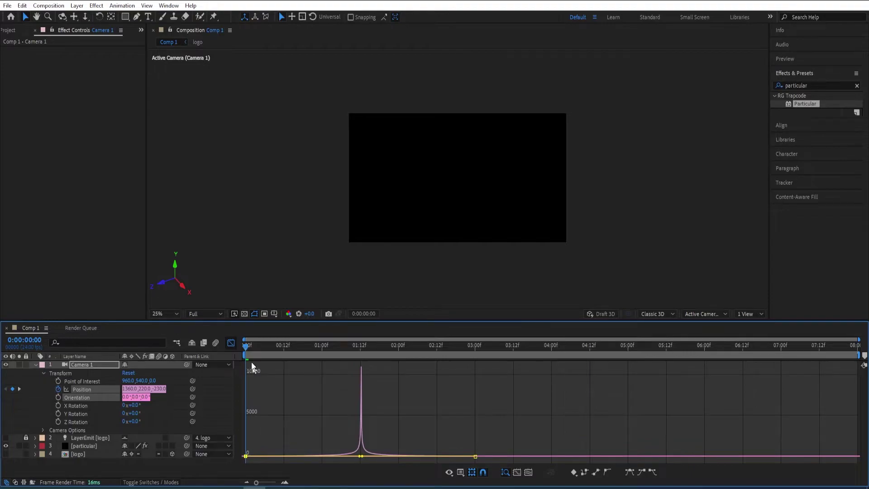
click(231, 343)
Step: Preview the camera animation and return the current time to 0:00:00:00
key(space)
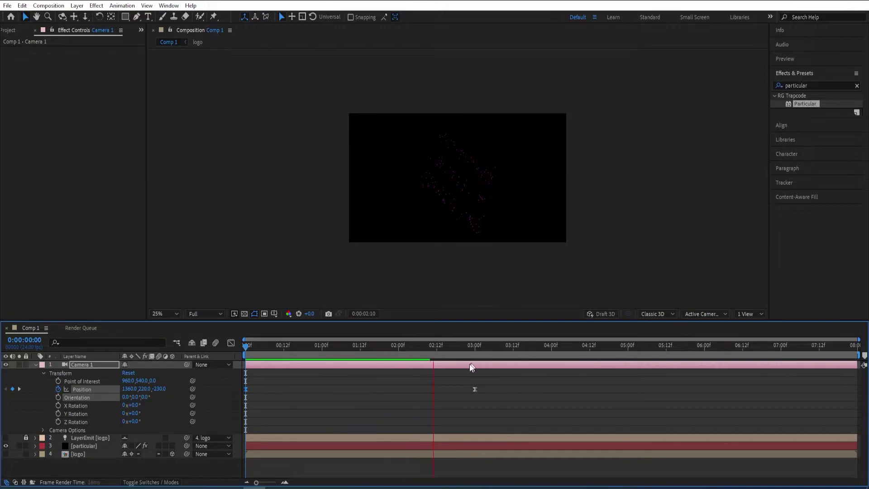
click(437, 347)
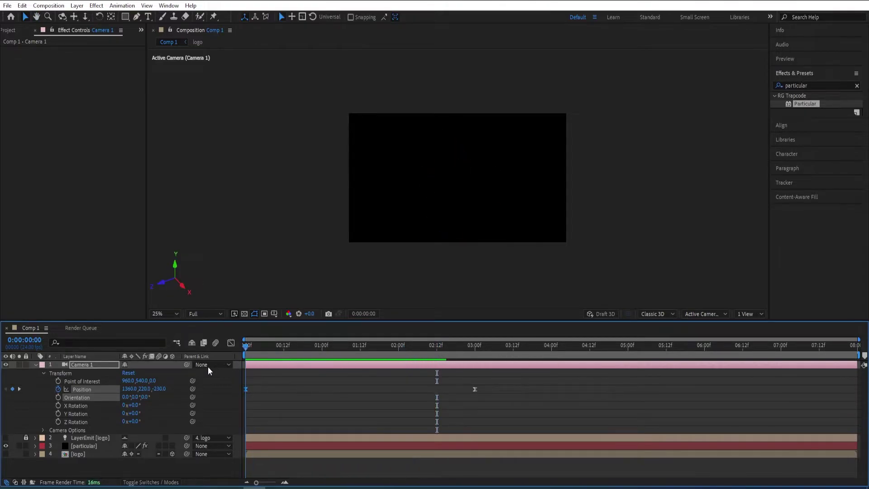
key(space)
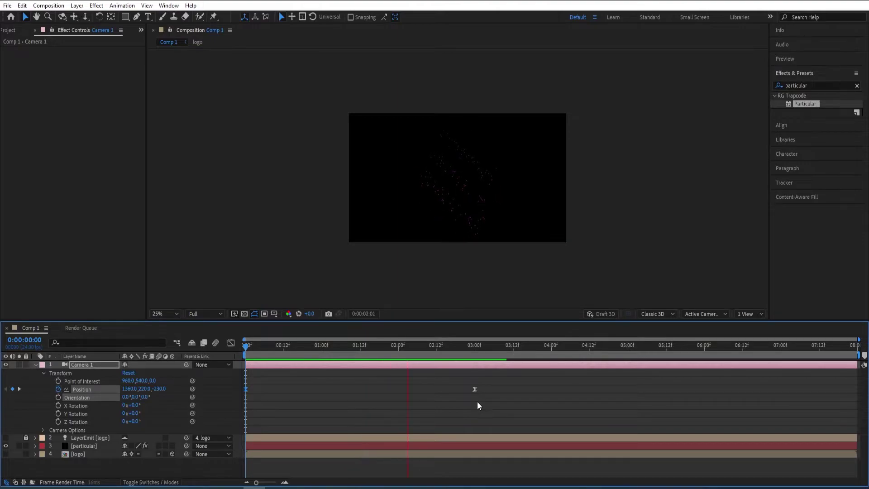
key(space)
drag(491, 347, 245, 371)
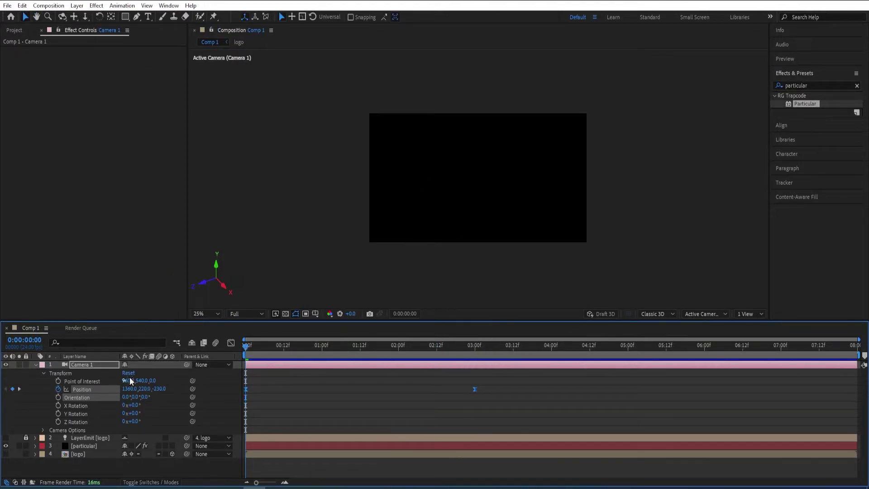
Step: Rename the particular layer to "particular 1" and duplicate it
click(89, 444)
key(Return)
text(particu)
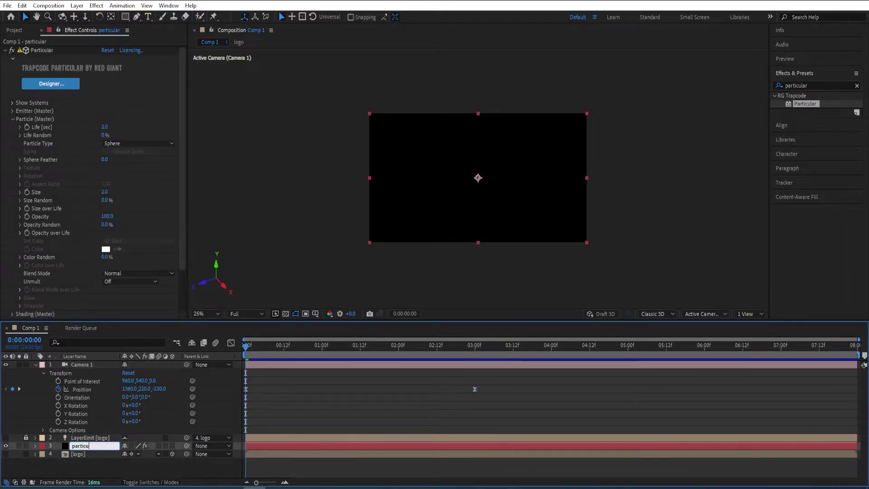
text(lar 1)
key(Return)
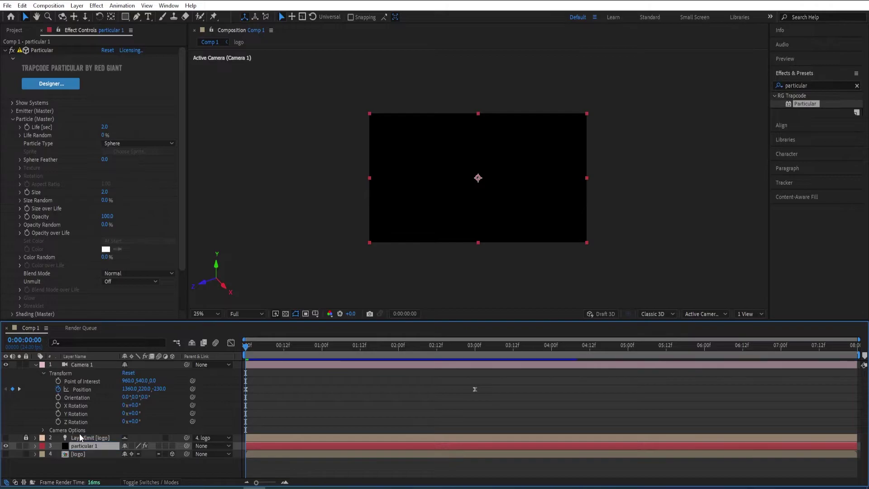
key(ctrl+d)
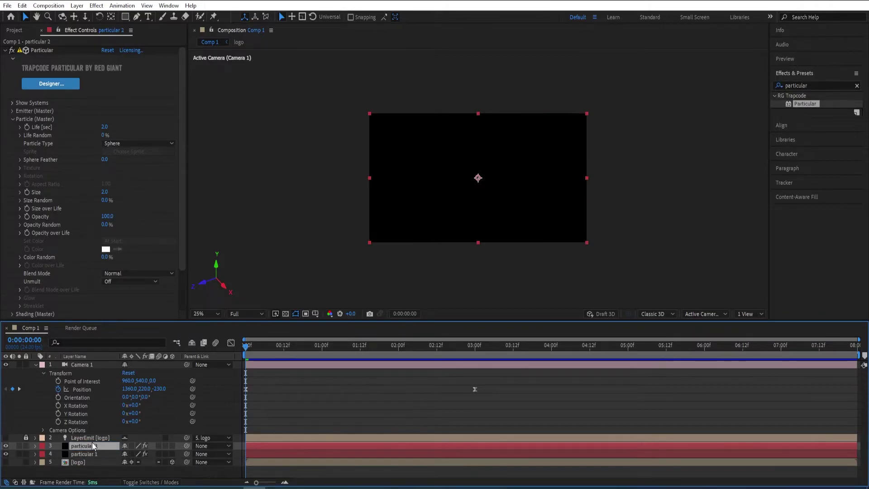
Step: At 0:00:03:00, set the master emitter's Particles/sec to 300 on the particular 2 layer
drag(245, 347, 473, 365)
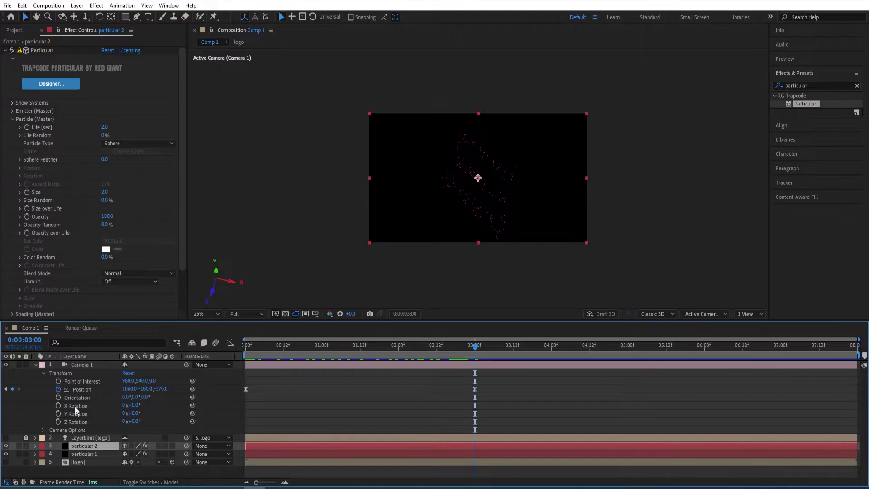
click(13, 118)
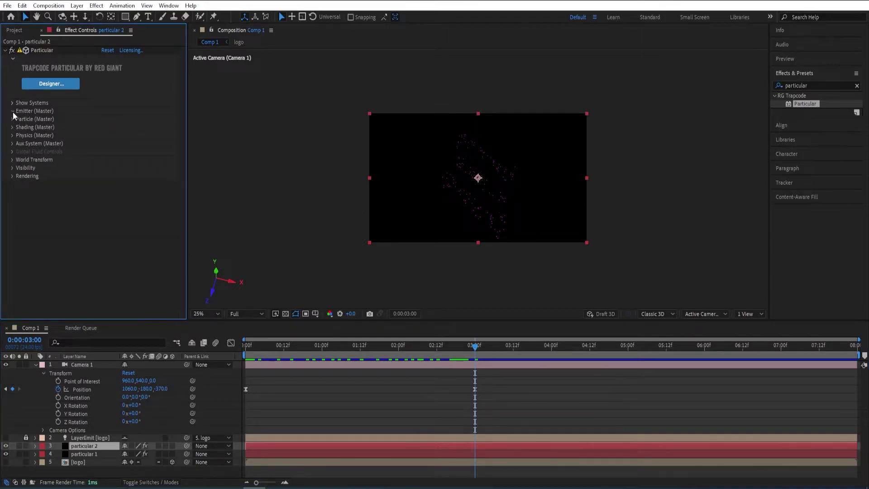
click(13, 111)
click(108, 111)
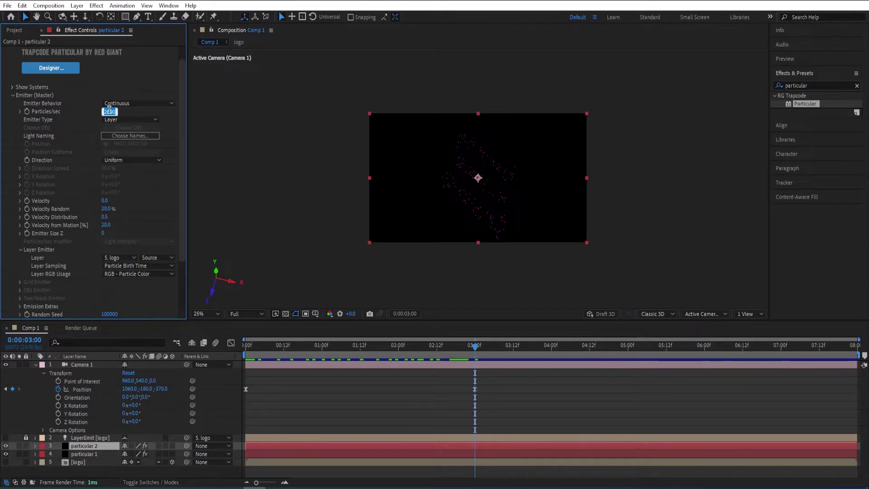
text(300)
key(Return)
click(13, 95)
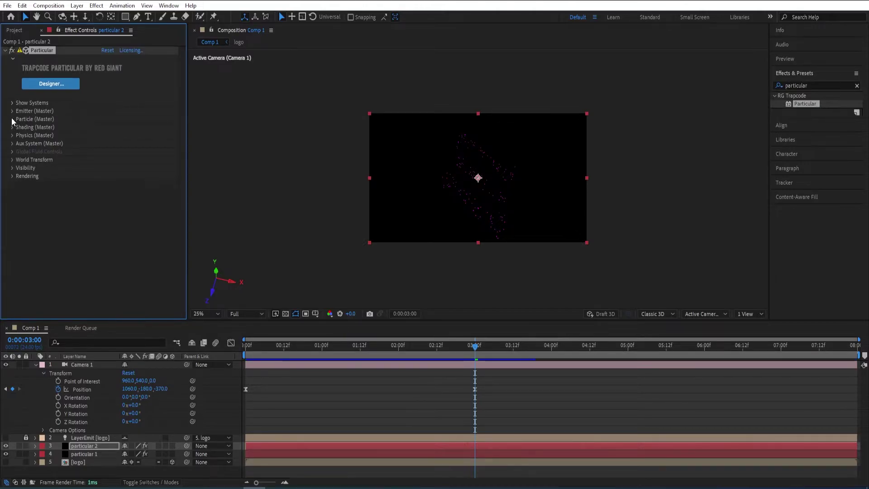
Step: Set the master particle Size to 3 on the particular 2 layer
click(12, 119)
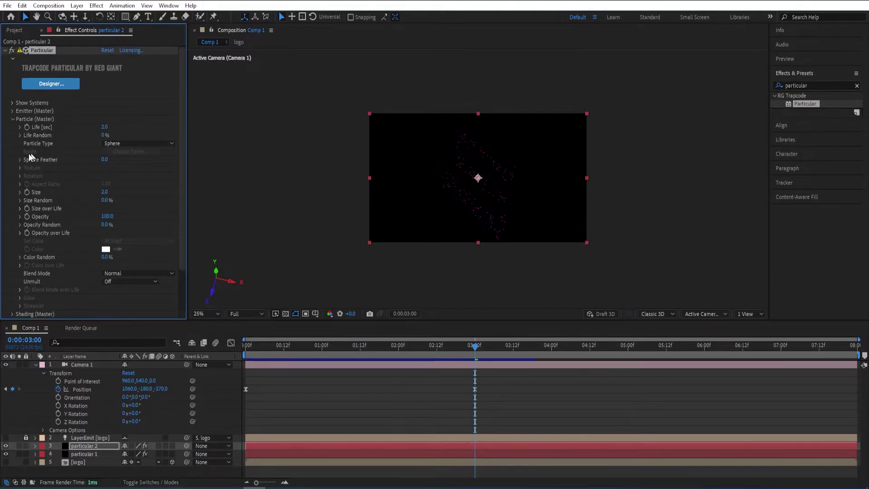
click(104, 192)
text(3)
key(Return)
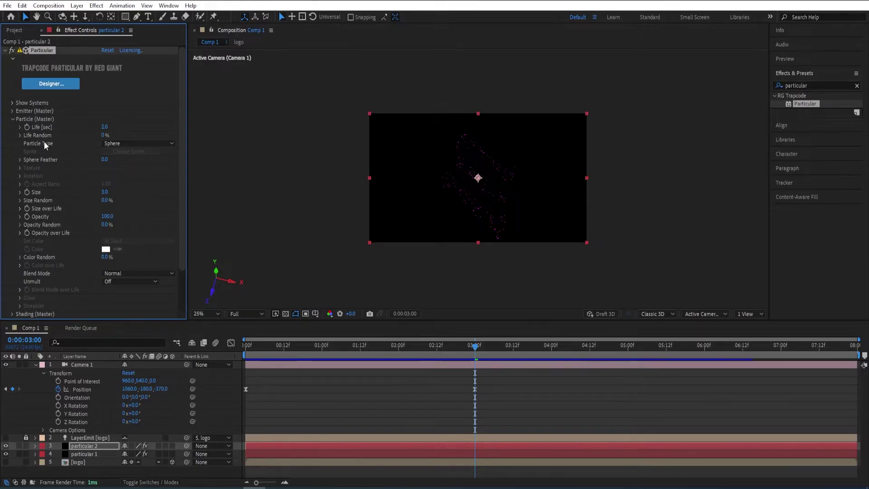
click(12, 119)
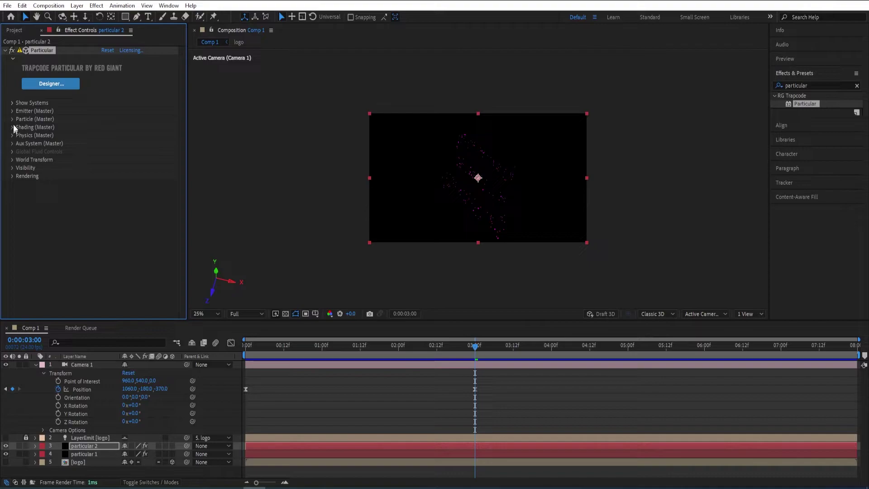
Step: Set Wind Y to -400 in particular 2's Air physics settings
click(12, 136)
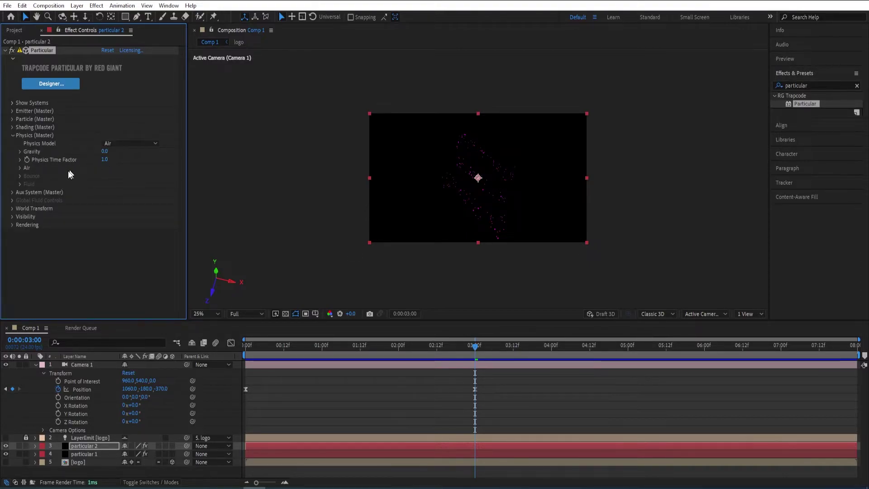
click(20, 167)
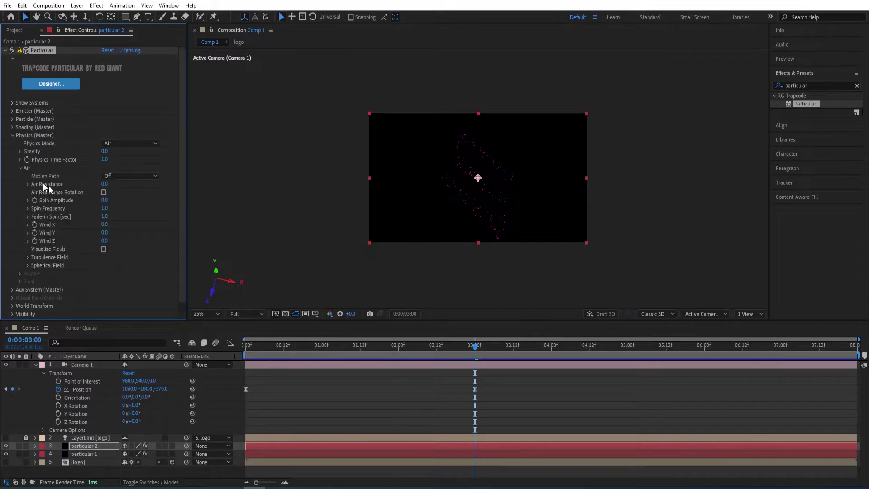
click(106, 232)
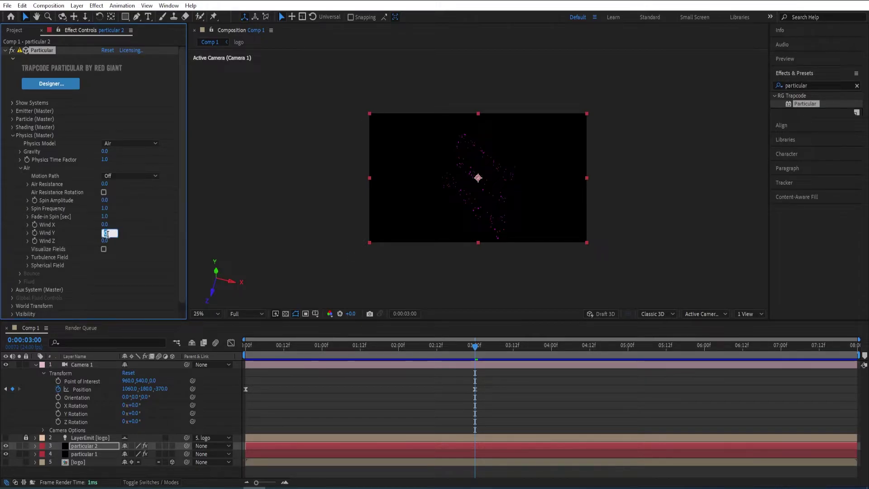
text(-4)
key(Return)
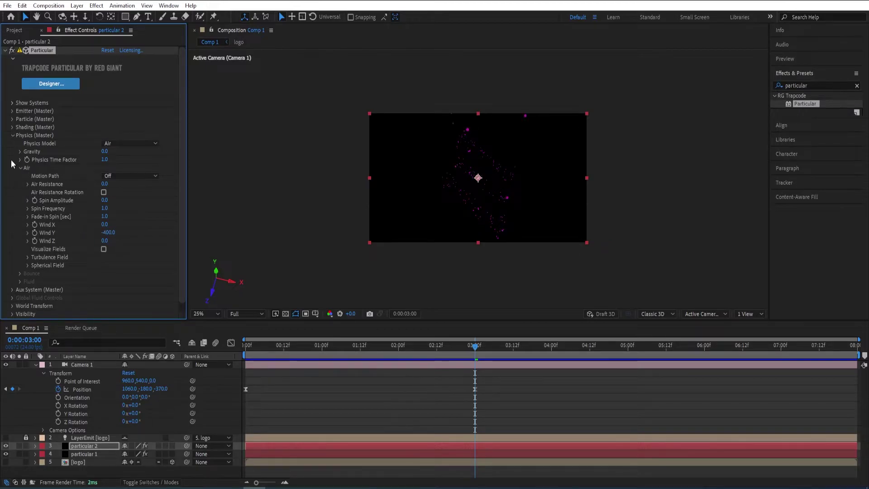
click(21, 167)
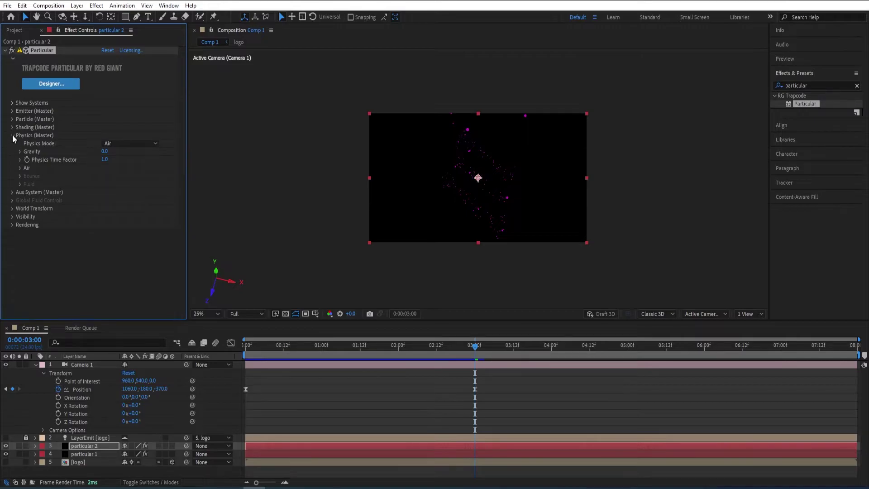
click(14, 136)
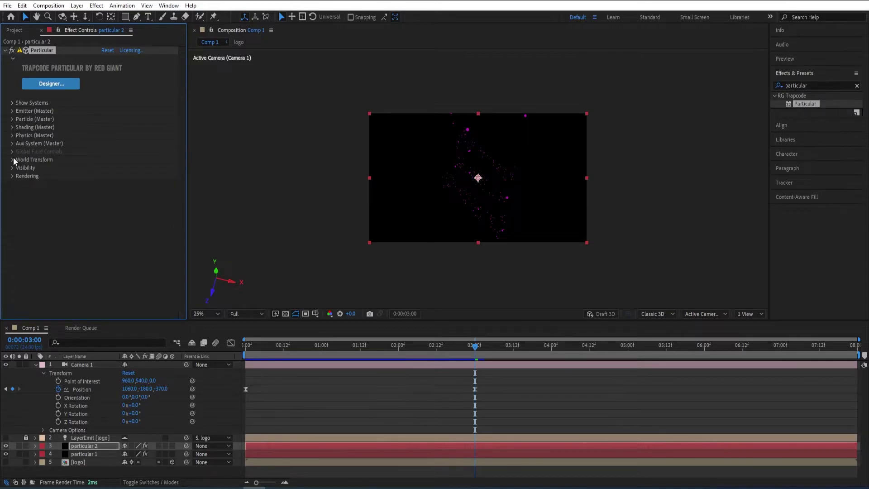
Step: Turn on particular 2's Aux System with Emit set to Continuously and 200 particles/sec
click(13, 145)
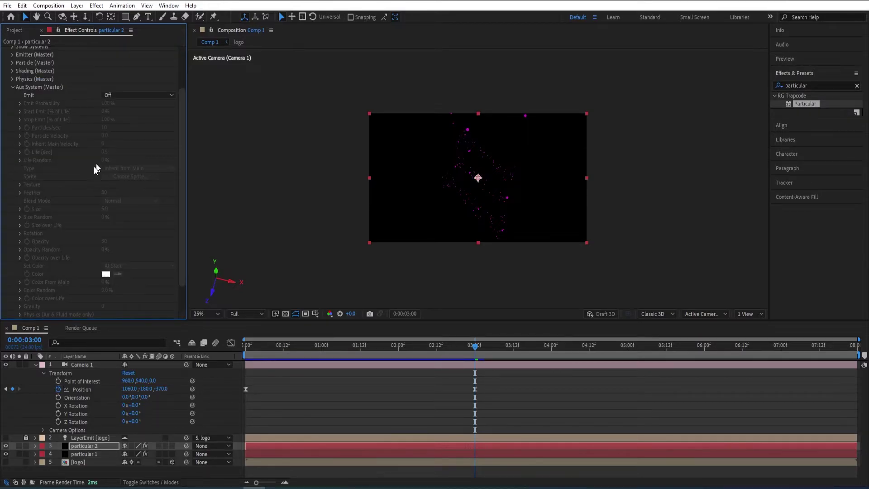
click(116, 96)
click(126, 128)
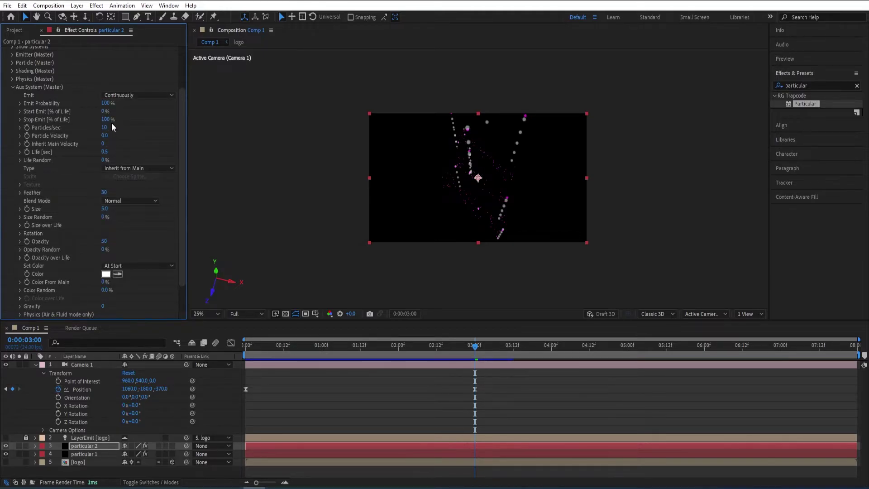
click(105, 128)
text(200)
key(Return)
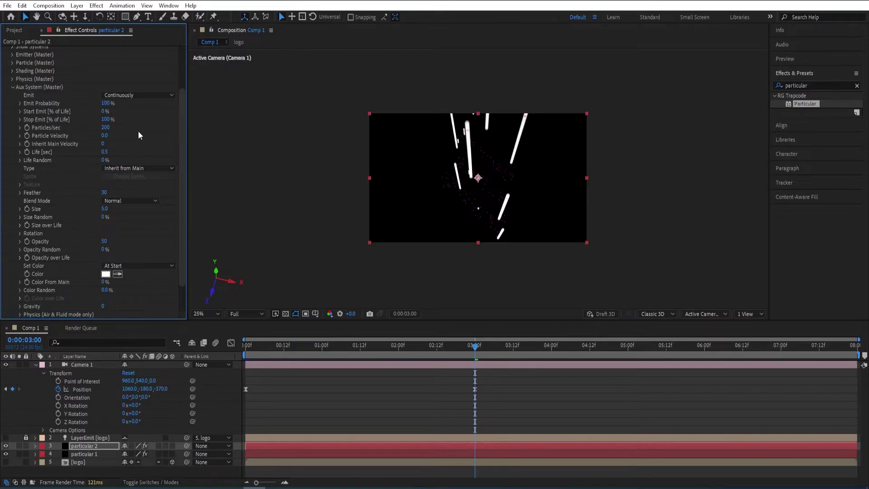
Step: Set the aux particle Size to 2 on particular 2
click(106, 209)
text(2)
key(Return)
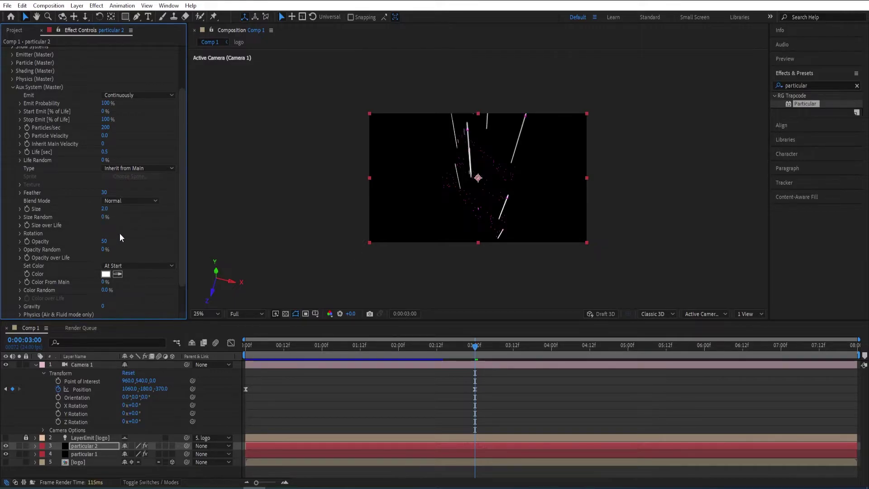
Step: Apply the linear fade-out preset to the aux particles' Opacity over Life curve
scroll(135, 231, down, 2)
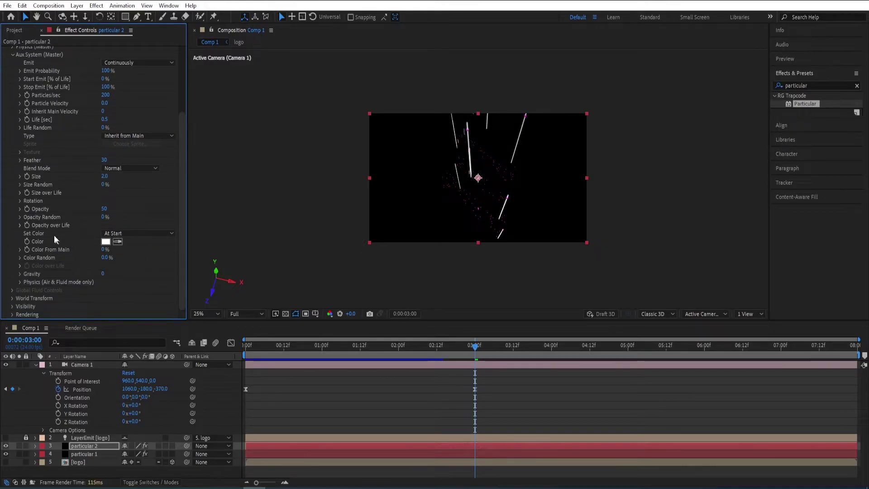
click(18, 225)
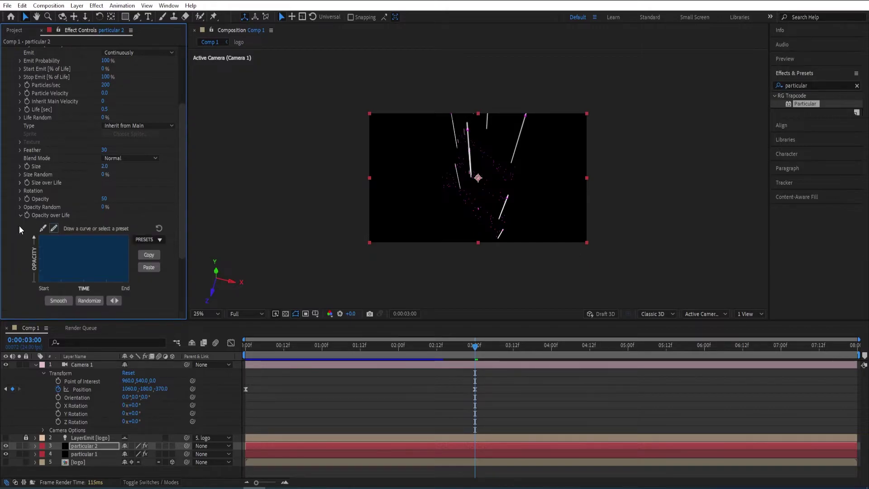
click(150, 240)
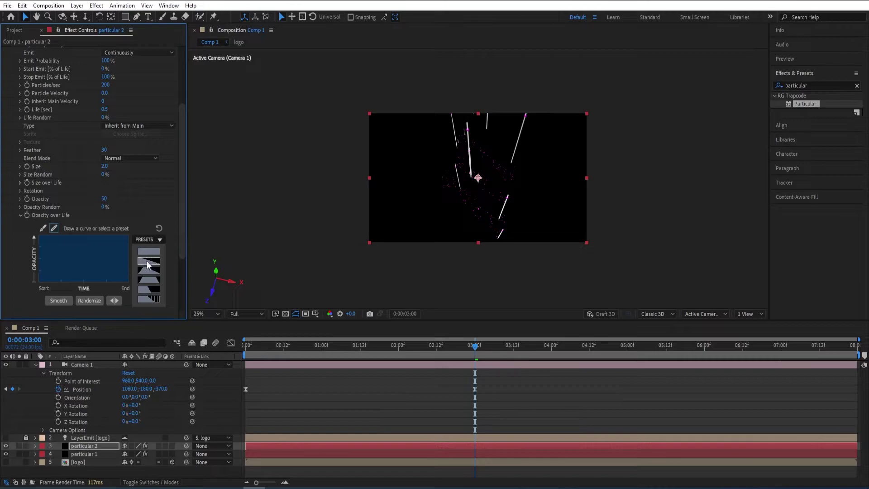
click(148, 261)
drag(181, 228, 180, 282)
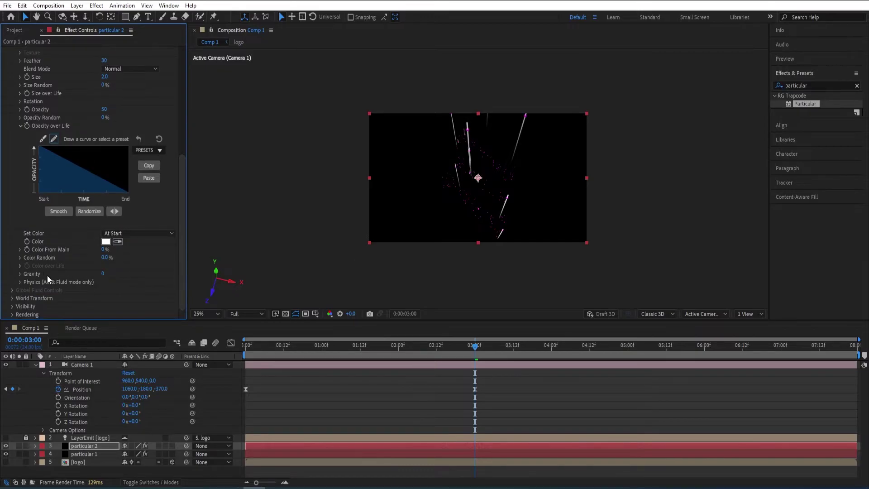
Step: Set the aux particles' Set Color to Over Life and apply the white-to-black preset to the color ramp
click(127, 234)
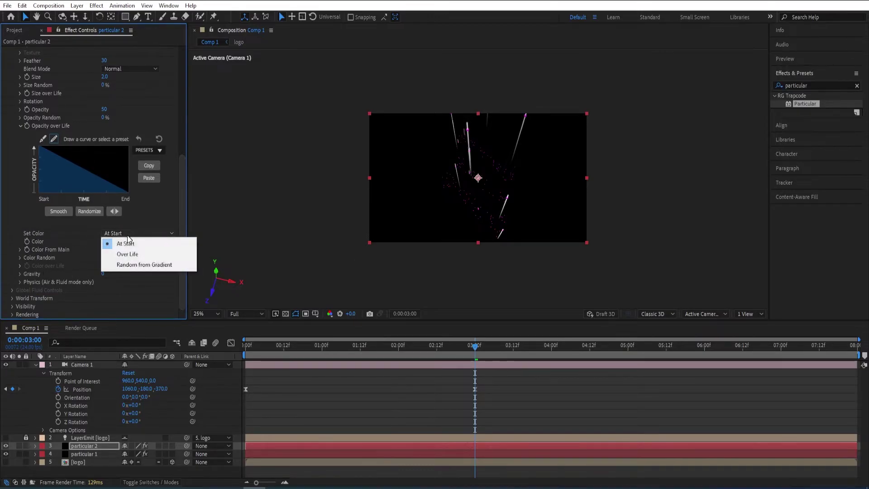
click(127, 254)
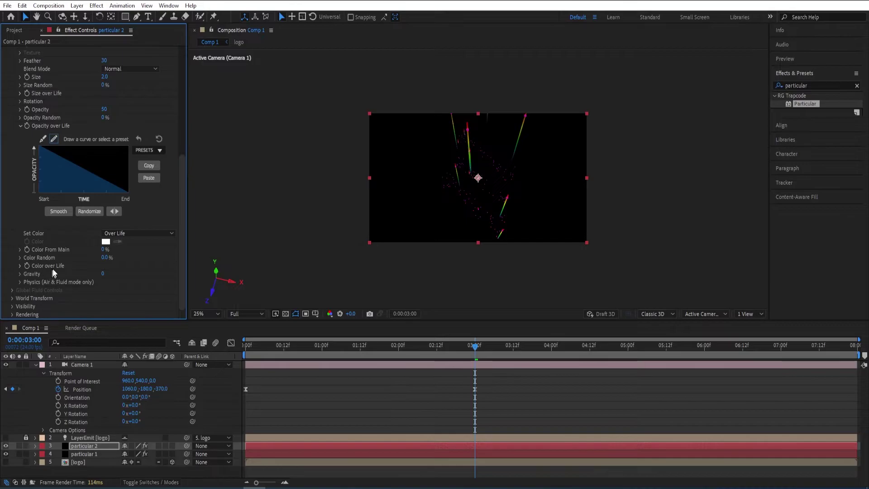
click(20, 266)
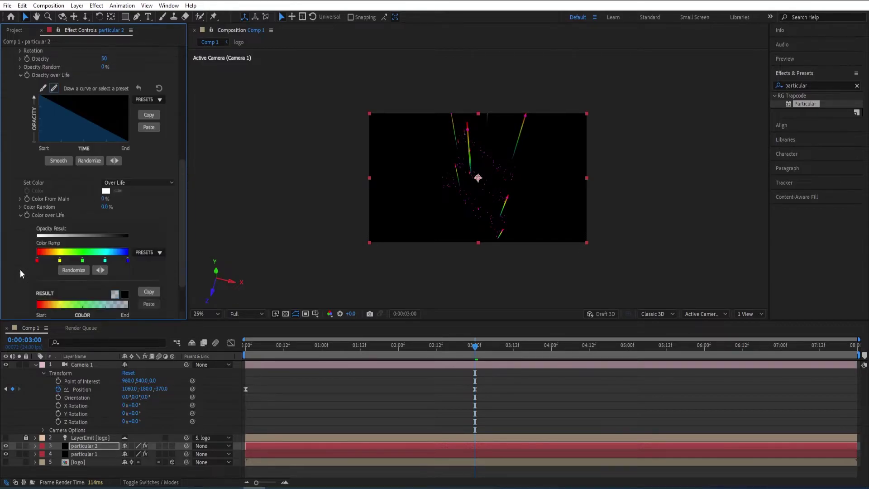
scroll(166, 210, down, 3)
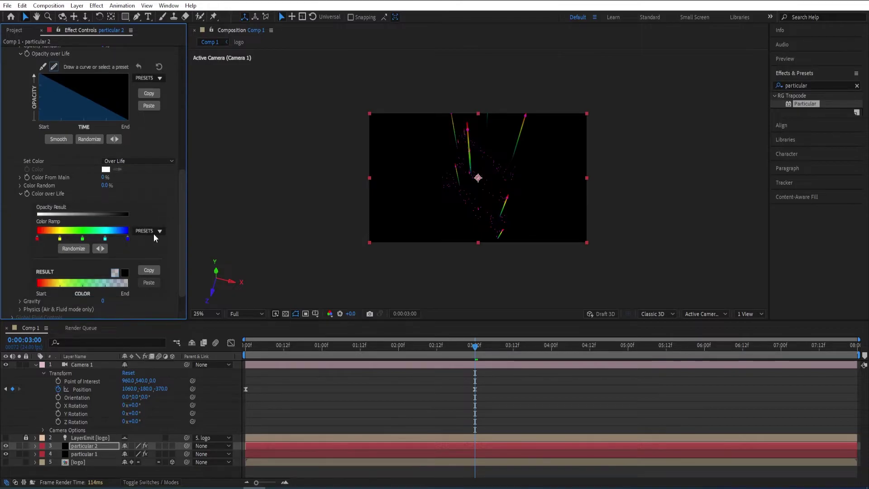
click(157, 231)
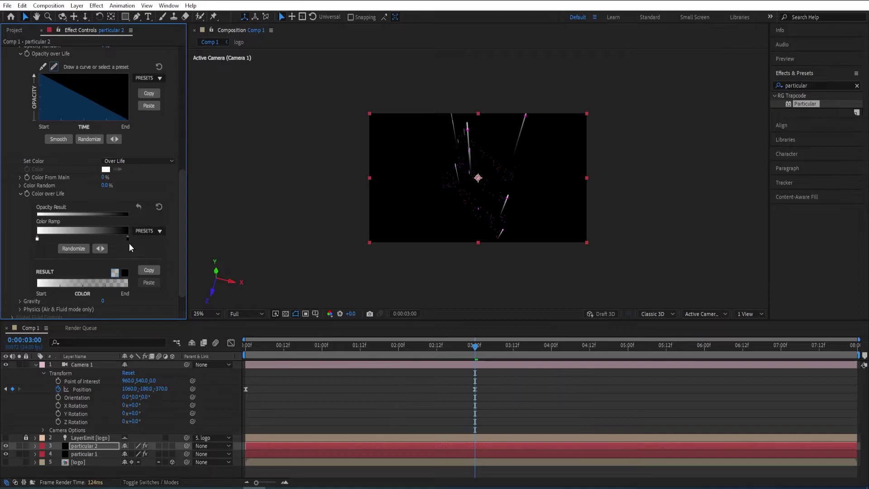
Step: Change the start color of the aux color ramp to magenta C117B7, sampled from the particles in the composition
double_click(37, 239)
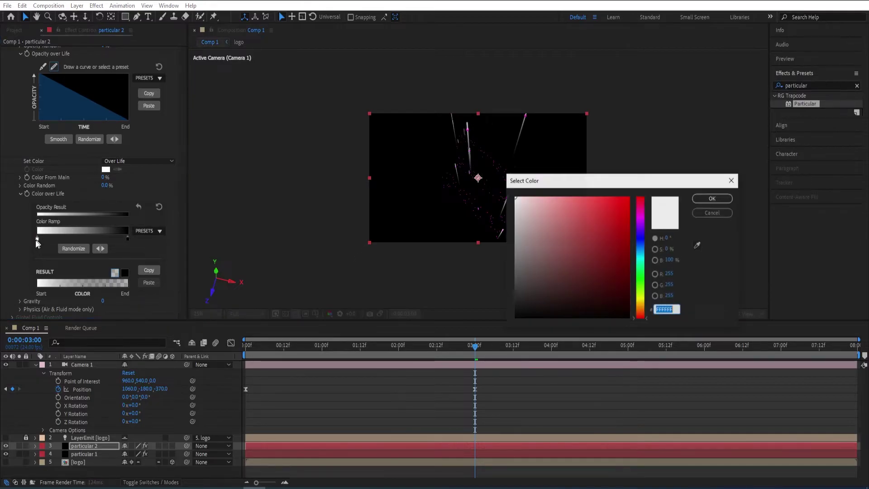
click(698, 245)
click(473, 203)
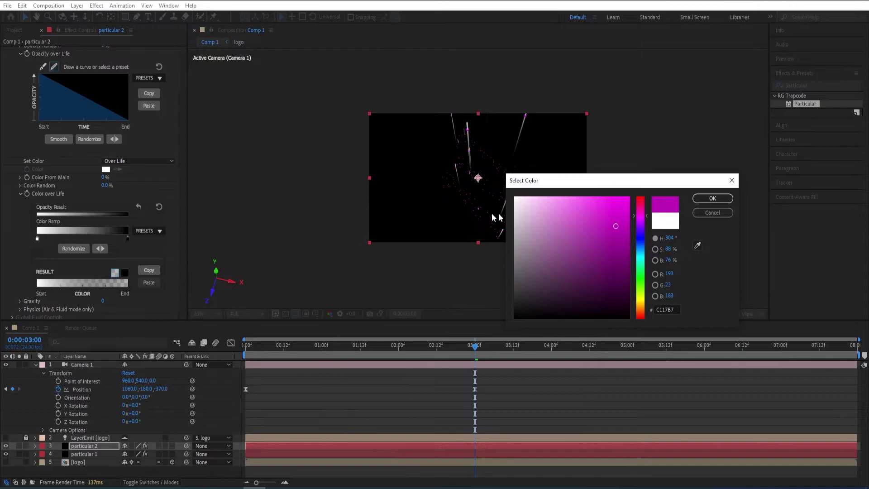
click(712, 198)
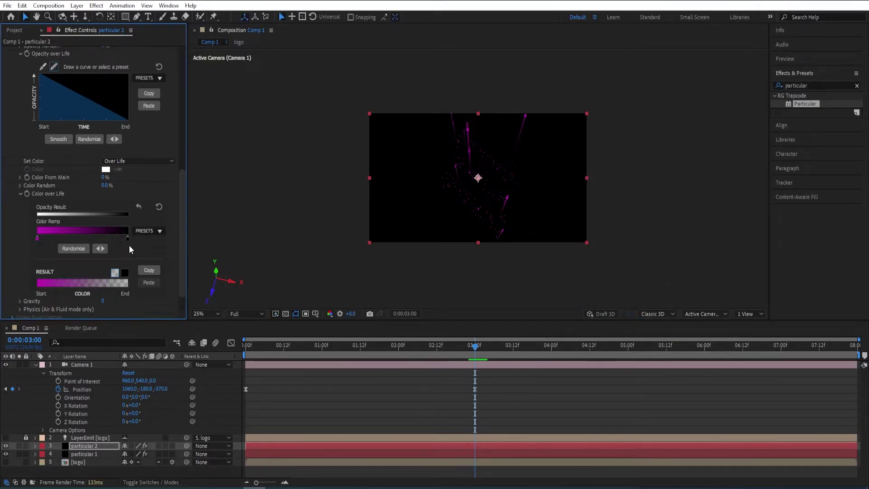
Step: Change the end color of the aux color ramp to a dark purple, 600F5B, by sampling the magenta and darkening it
double_click(128, 238)
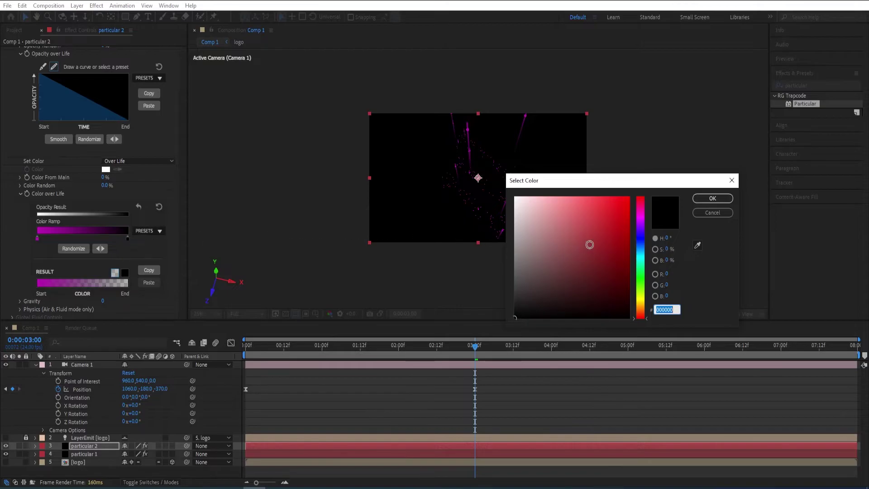
click(697, 245)
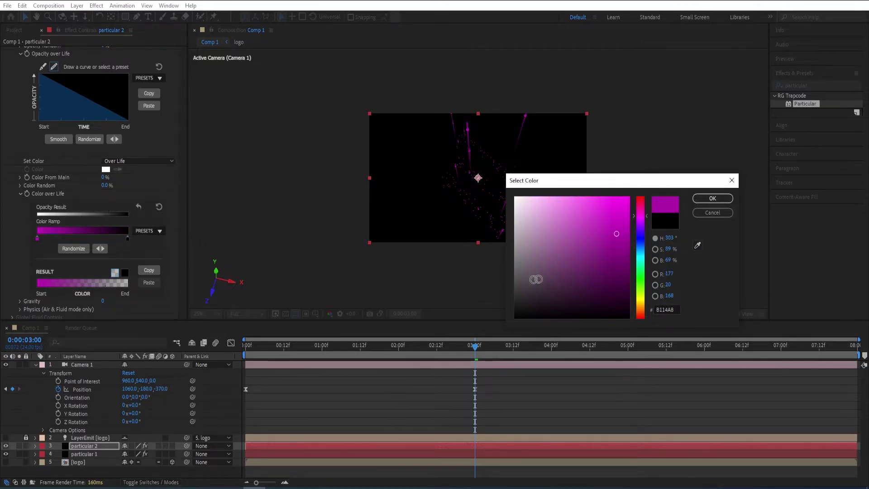
drag(615, 234, 614, 271)
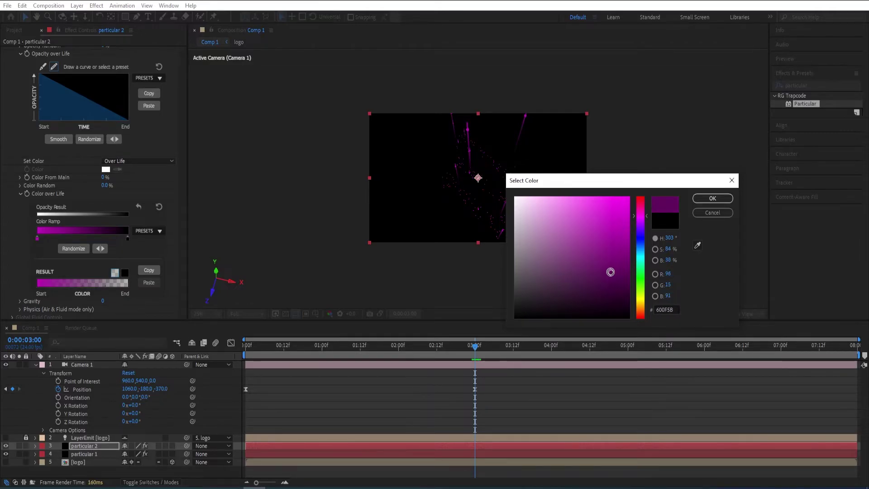
click(718, 199)
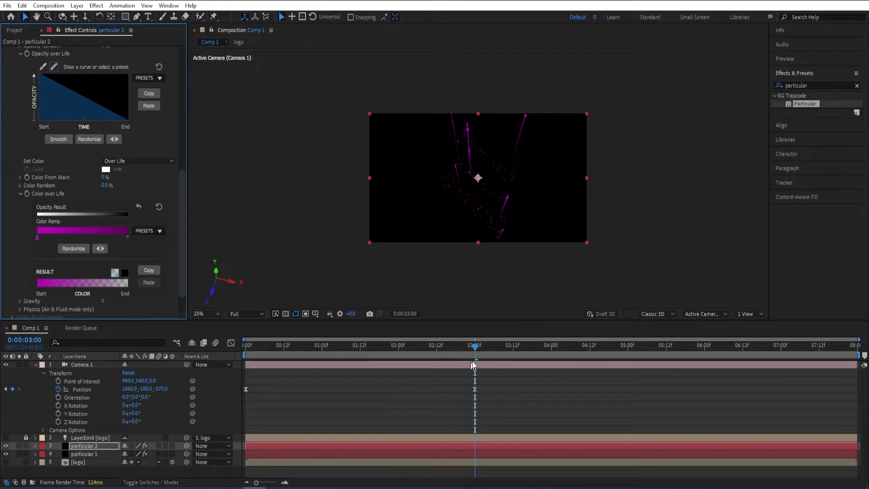
Step: Return the current time to 0:00:00:00 and preview the animation with the particle trails
drag(474, 352, 238, 371)
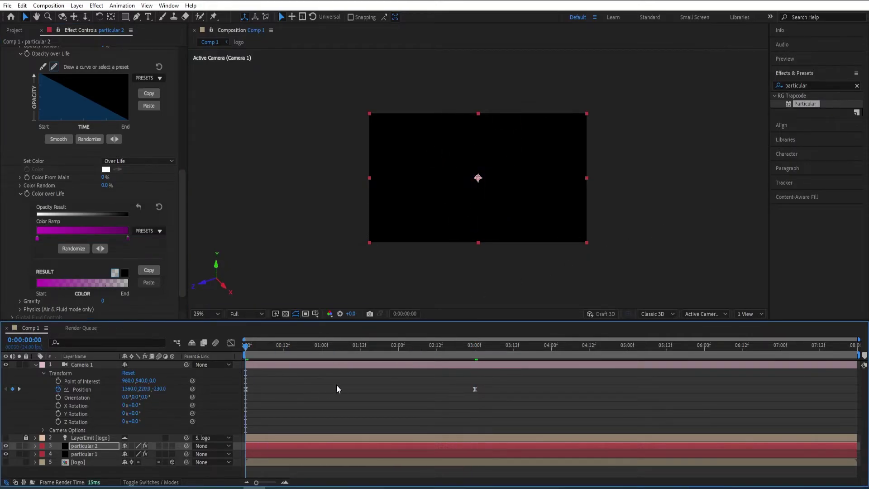
key(space)
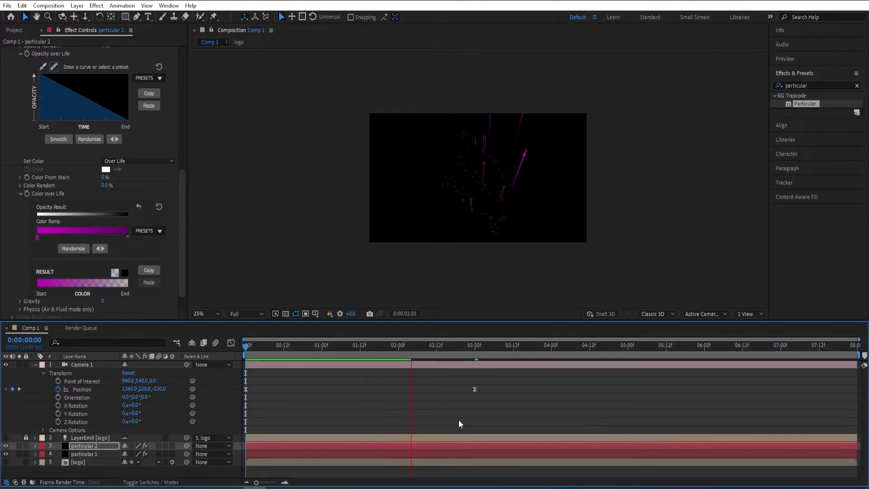
Step: Replay the particle trail animation from the beginning and put the current time back at the first frame
key(space)
drag(483, 354, 244, 353)
key(space)
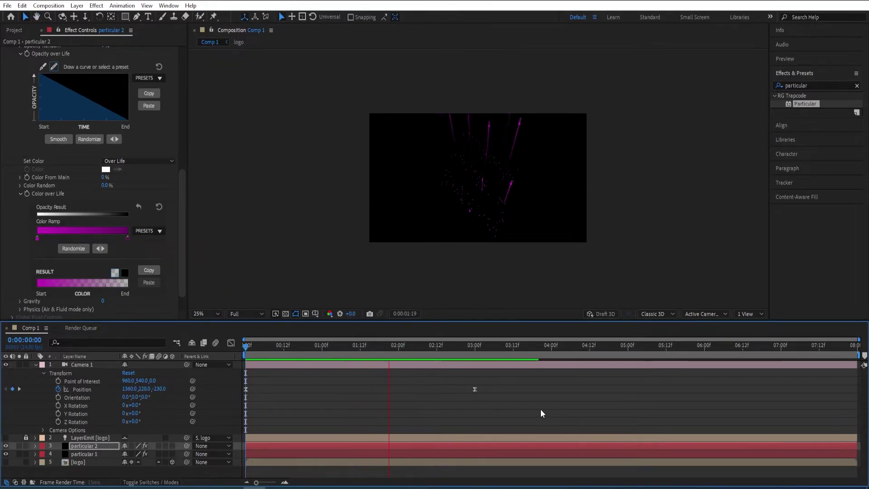
drag(520, 347, 196, 347)
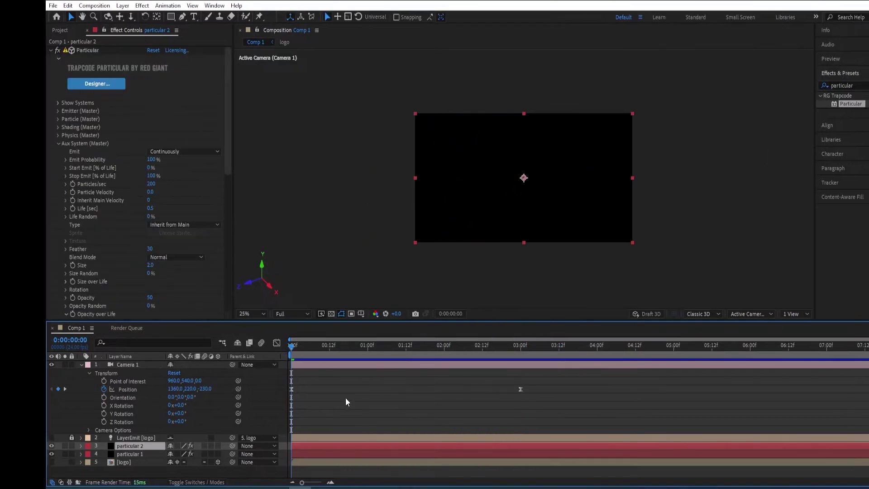
Step: Duplicate the particular 1 layer and set the duplicate's emitter Particles/sec to 1000
click(135, 453)
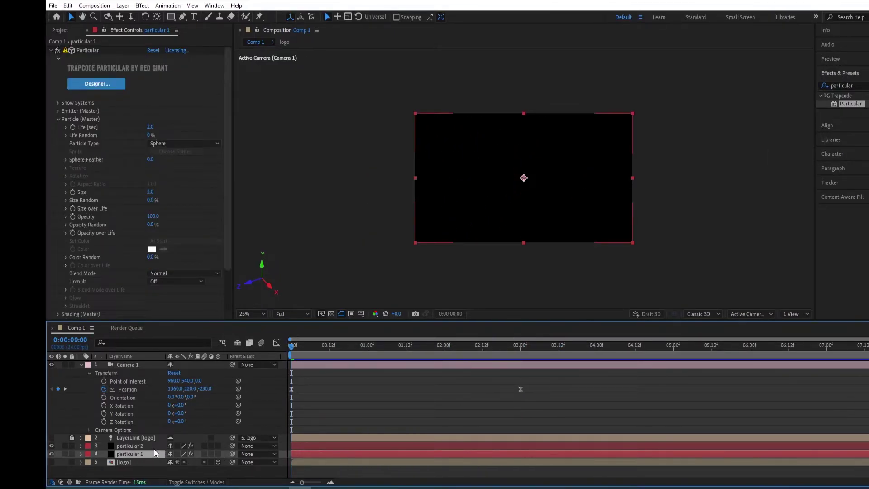
key(ctrl+d)
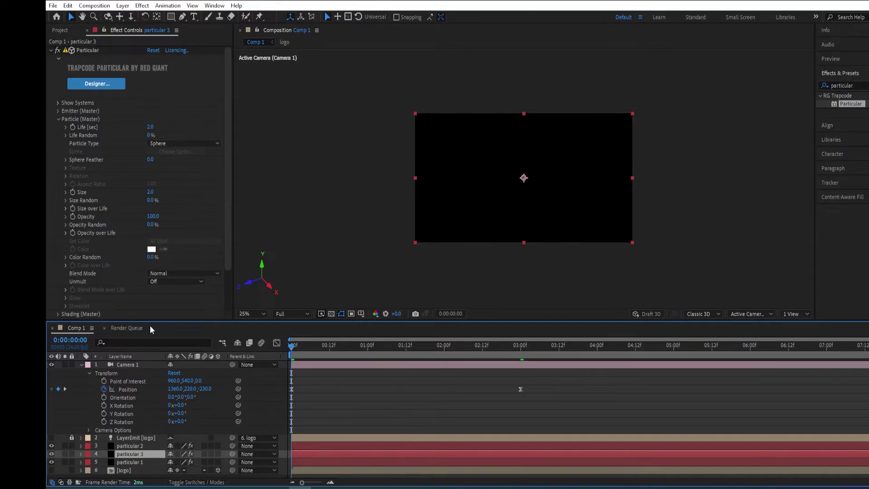
click(59, 120)
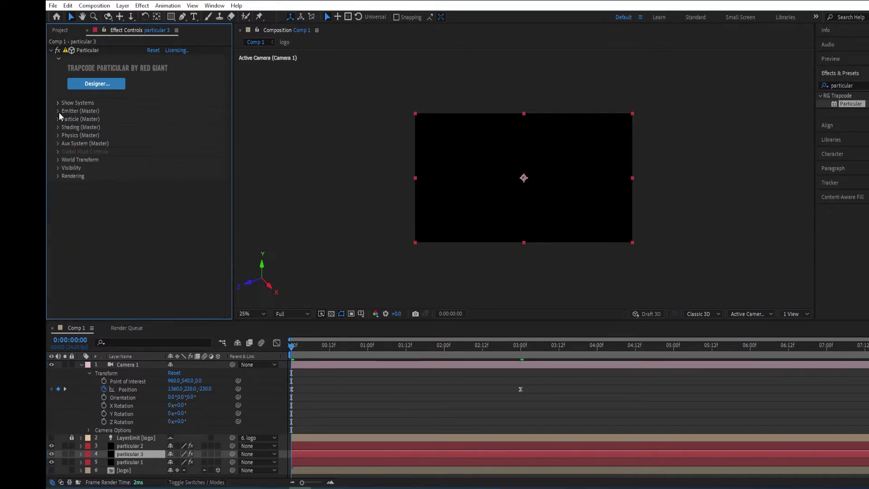
click(58, 111)
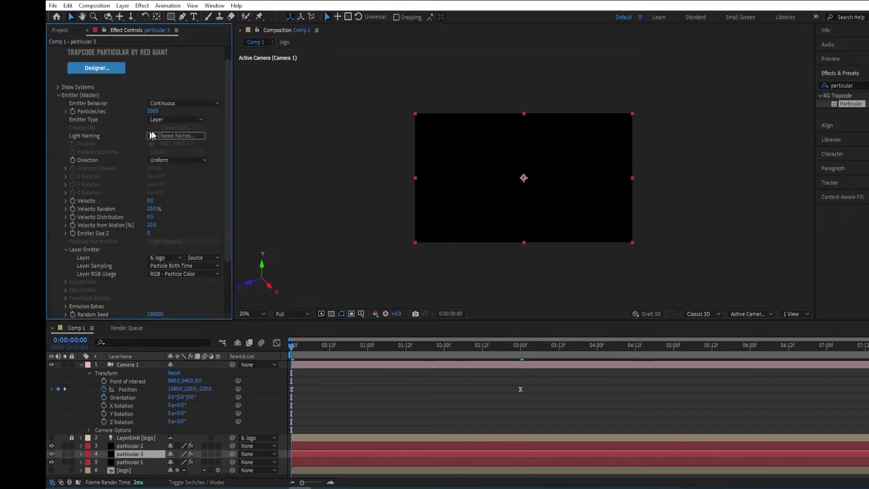
click(153, 111)
text(1000)
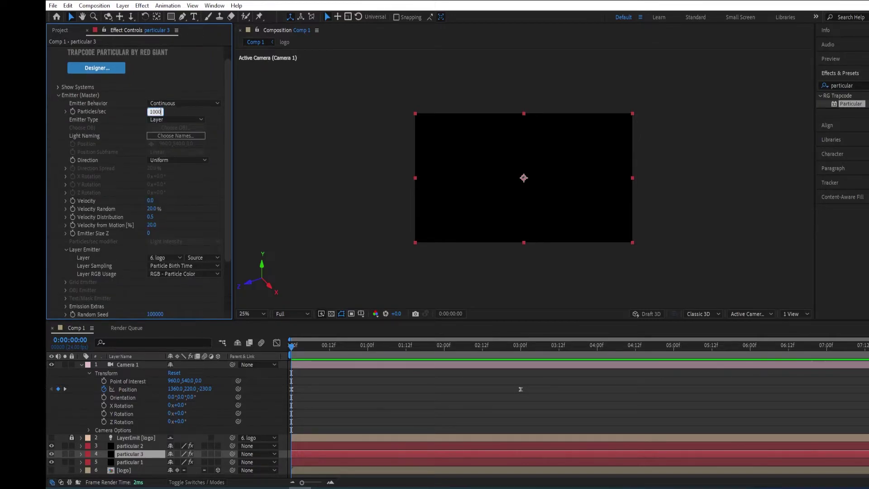
key(Return)
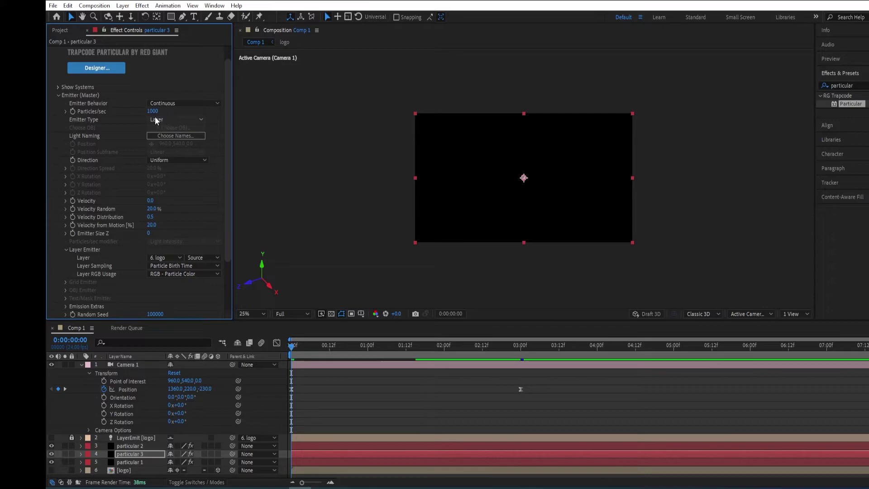
Step: Set the duplicated particle layer's emitter Velocity to 1000 and its particle Size to 1
click(150, 200)
text(1000)
key(Return)
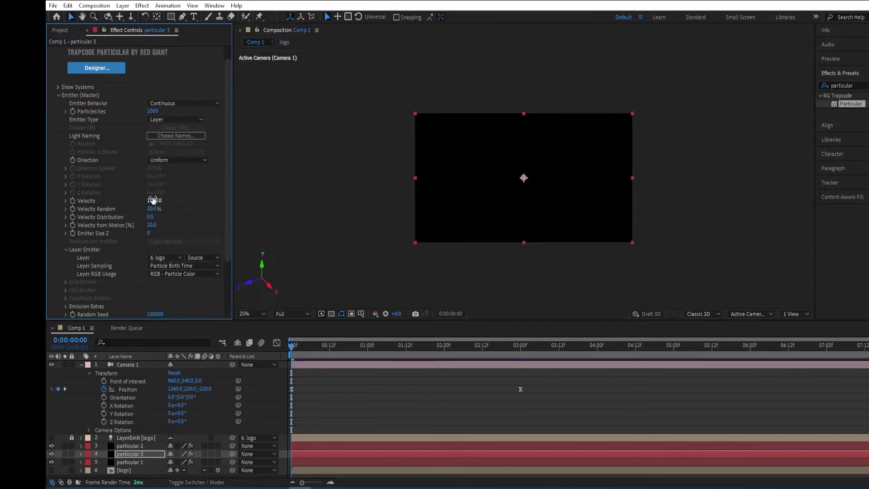
click(58, 96)
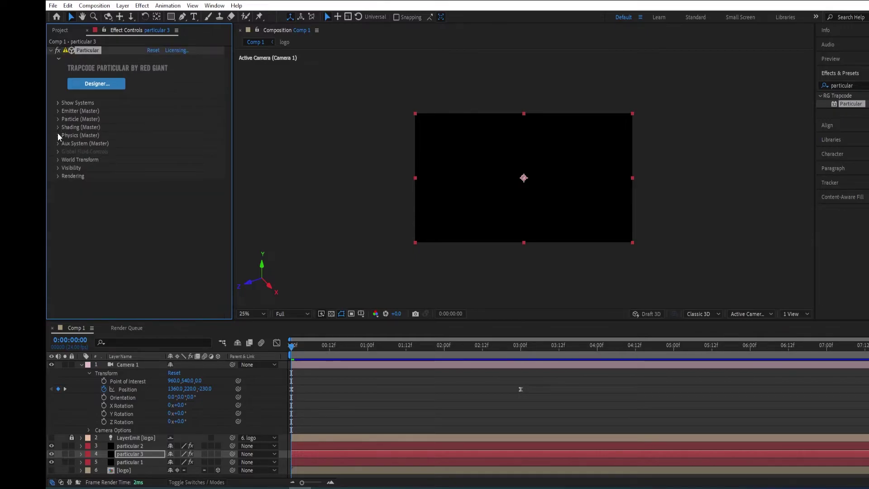
click(58, 119)
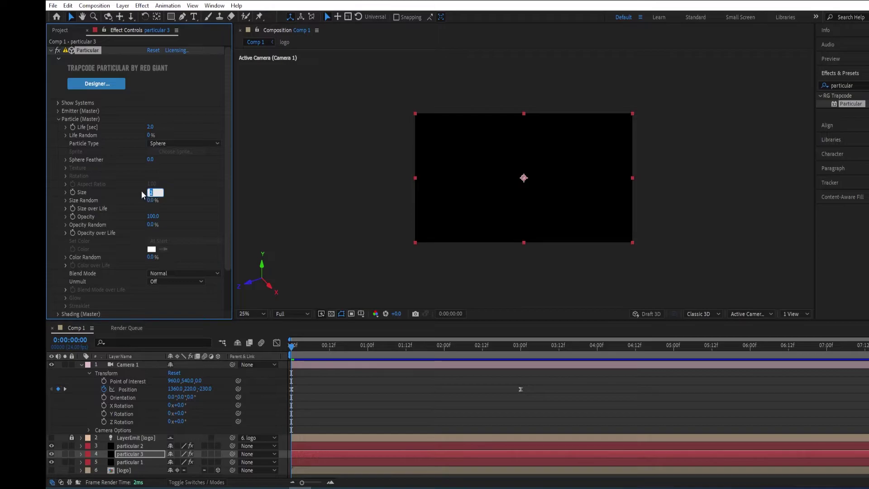
text(1)
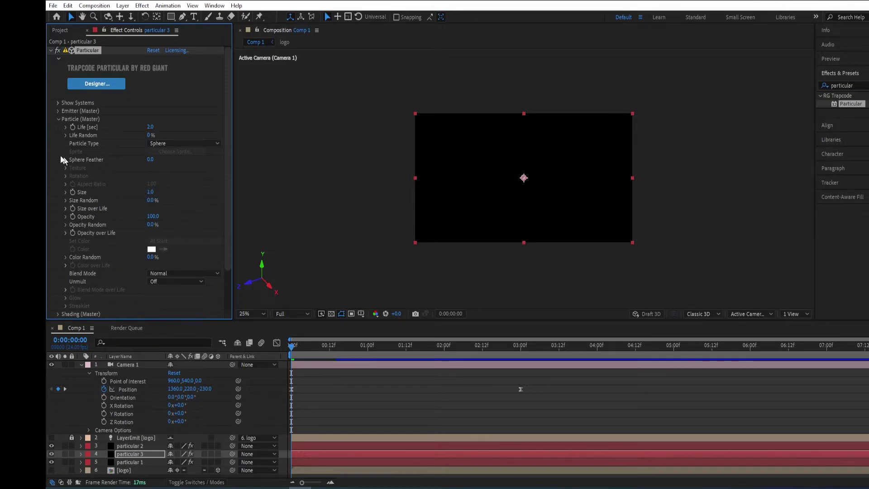
click(59, 119)
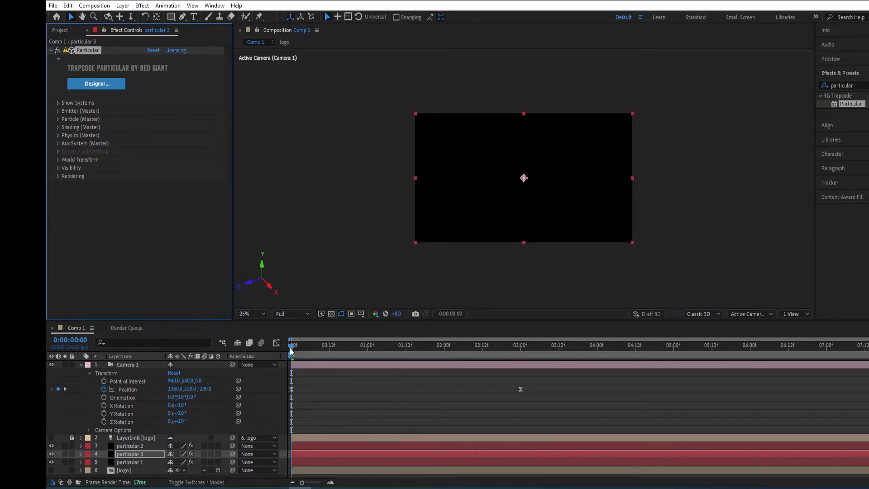
Step: Move the particular 3 layer below particular 1 in the layer stack and preview the animation from the start
click(137, 454)
key(ctrl+[)
key(space)
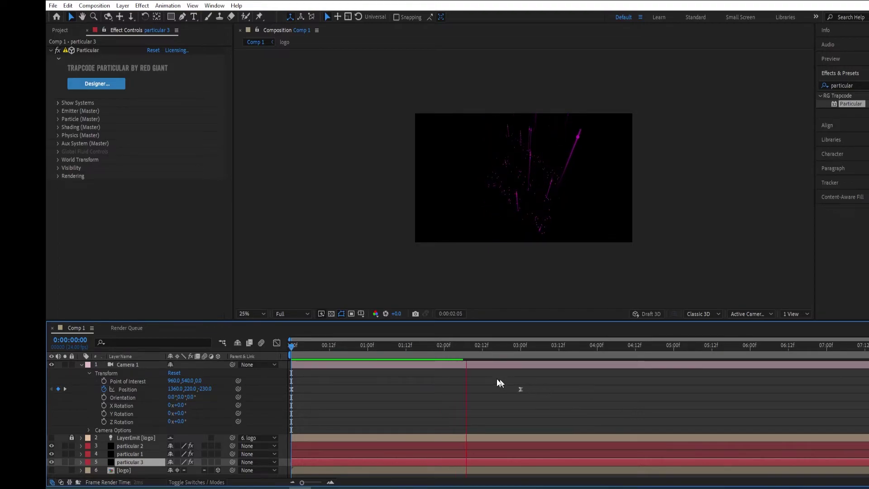
drag(478, 347, 290, 352)
key(space)
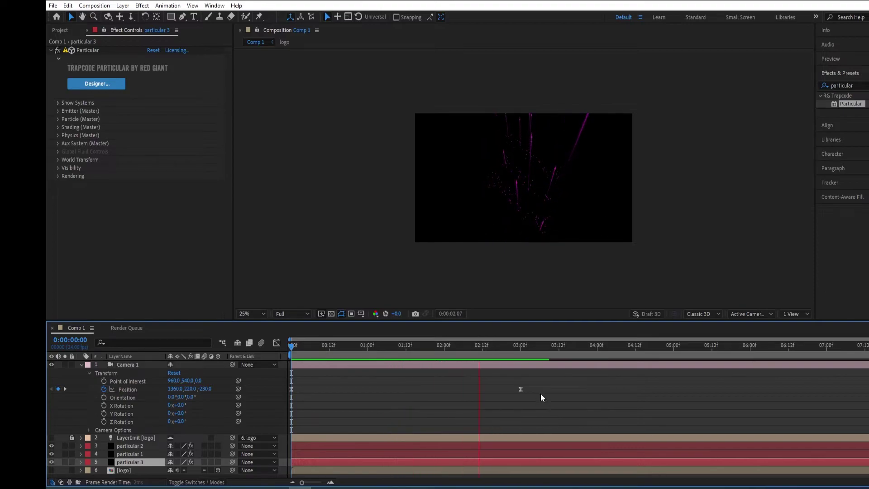
drag(565, 348, 249, 346)
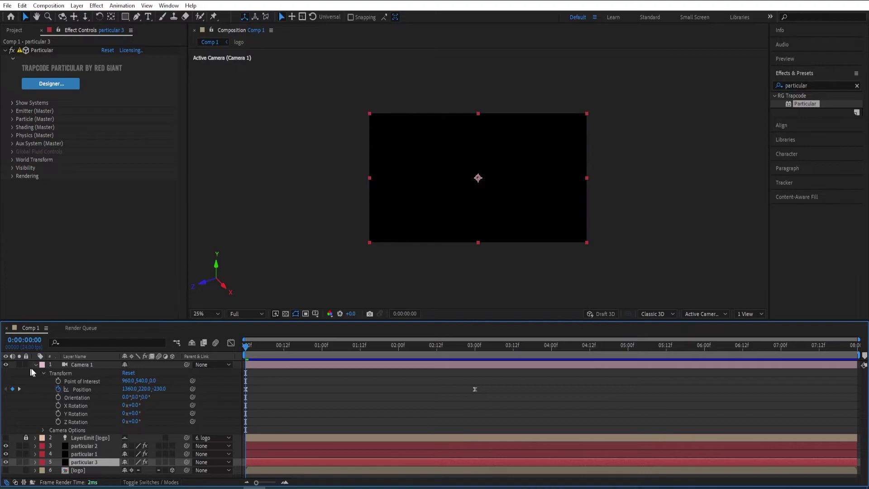
Step: Create a black 1920 x 1080 px solid named bg and move it to the bottom of the layer stack
click(35, 364)
click(86, 437)
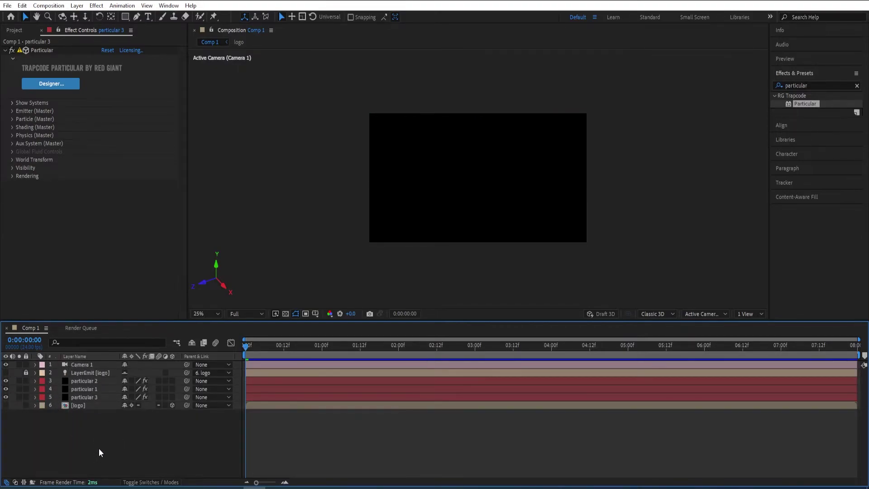
right_click(102, 442)
mouse_move(208, 329)
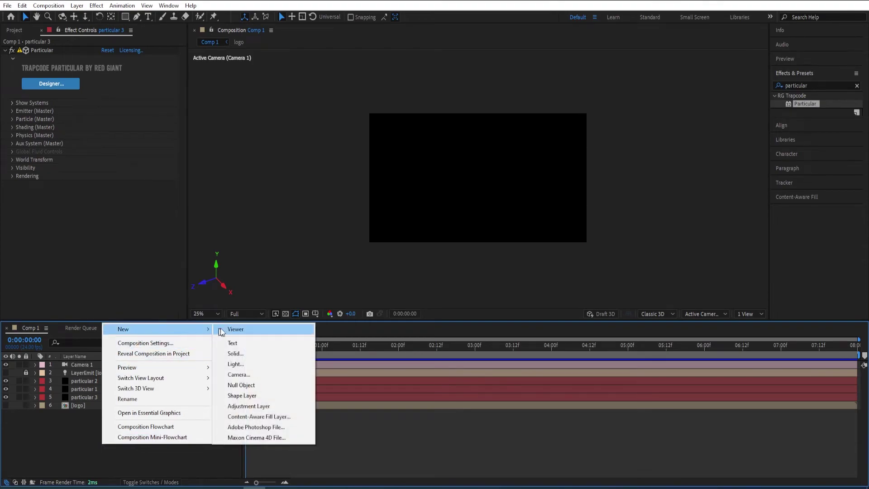
click(245, 352)
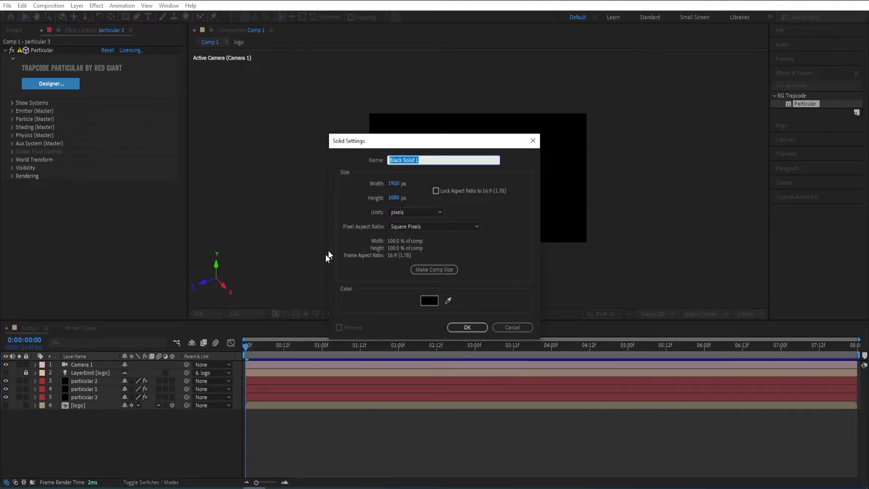
text(bg)
key(Return)
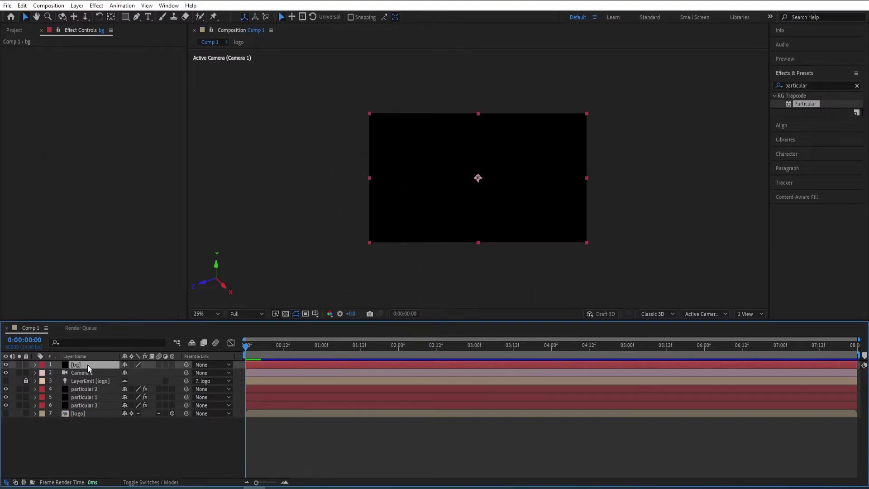
drag(87, 365, 84, 420)
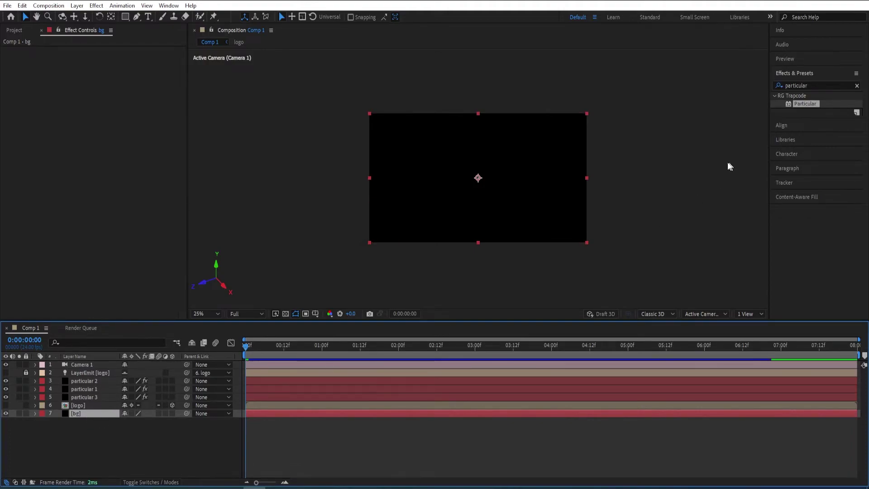
Step: Apply the Gradient Ramp effect to the bg layer and set its Ramp Shape to Radial Ramp
double_click(821, 85)
text(gradient)
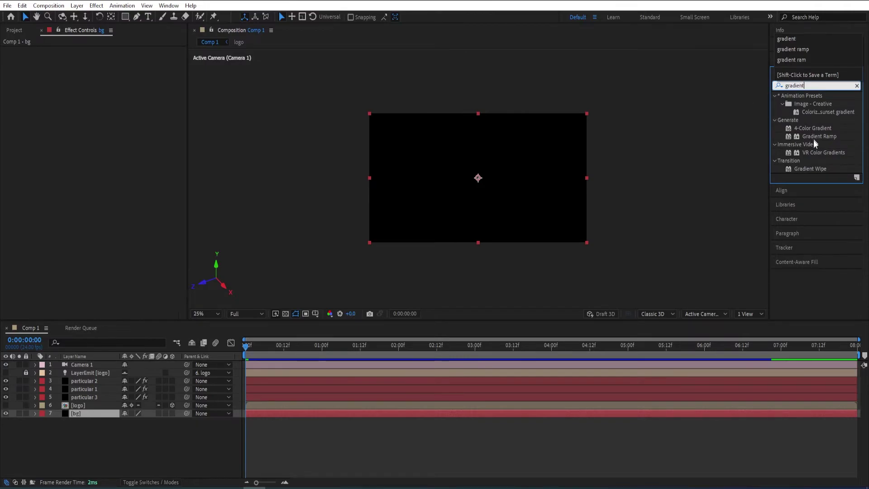
double_click(816, 135)
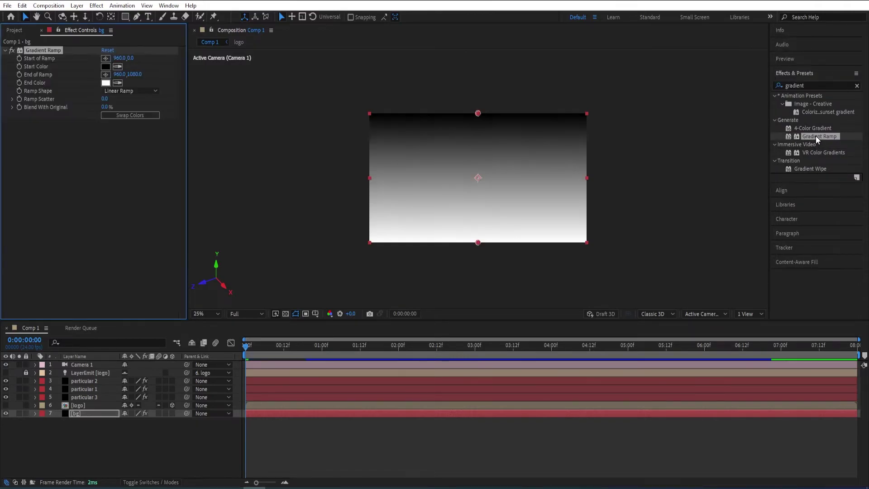
click(131, 91)
click(135, 112)
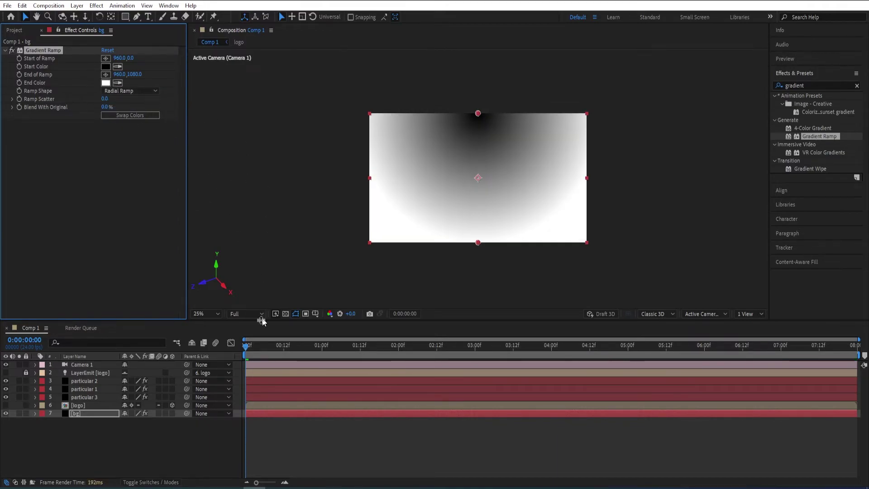
Step: At 0:00:03:00, sample the magenta particle trail for the ramp's Start Color and shift it to dark purple 3C116C
drag(252, 356, 475, 358)
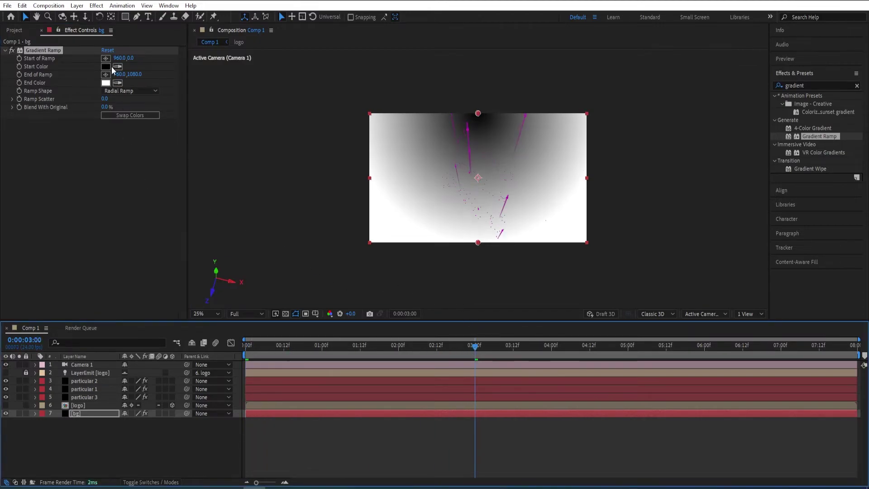
click(118, 66)
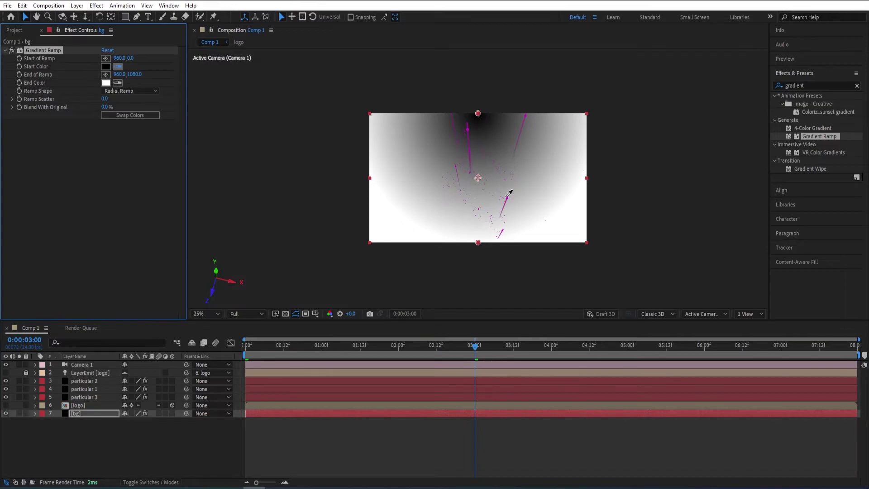
click(472, 125)
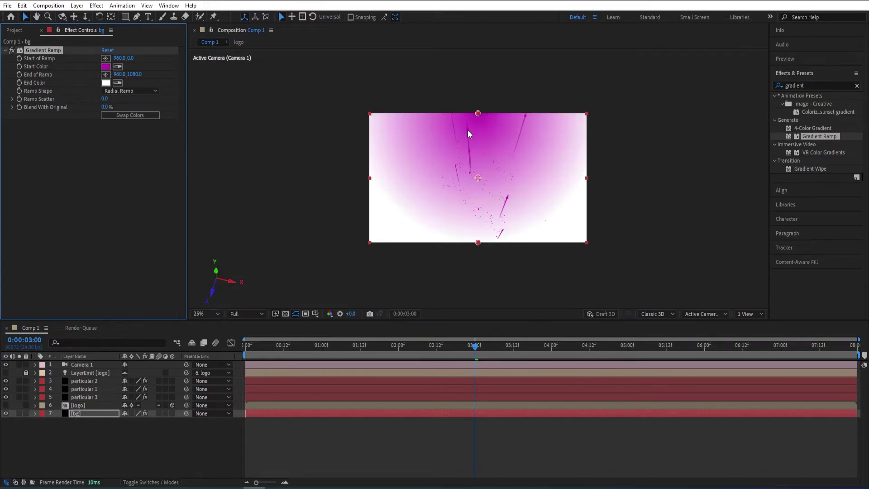
click(106, 66)
drag(640, 221, 612, 264)
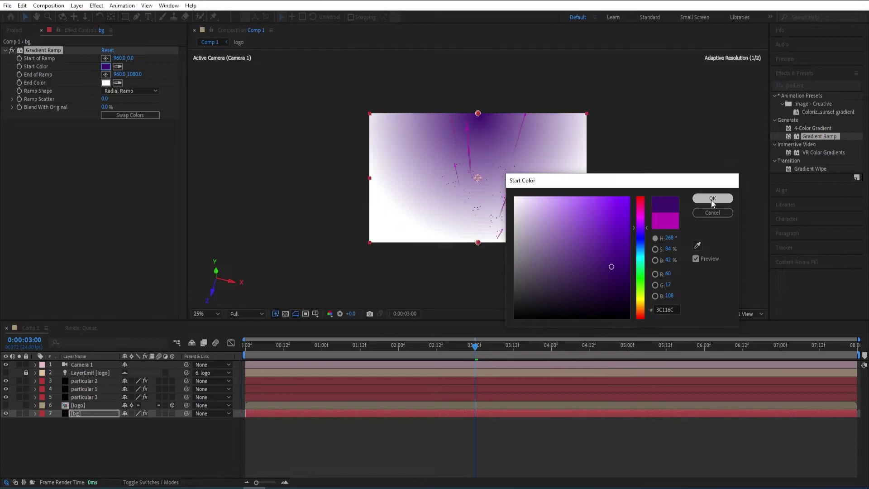
click(713, 199)
Step: Set the End Color of the bg layer's gradient ramp to black, 000000
click(106, 83)
drag(545, 307, 509, 341)
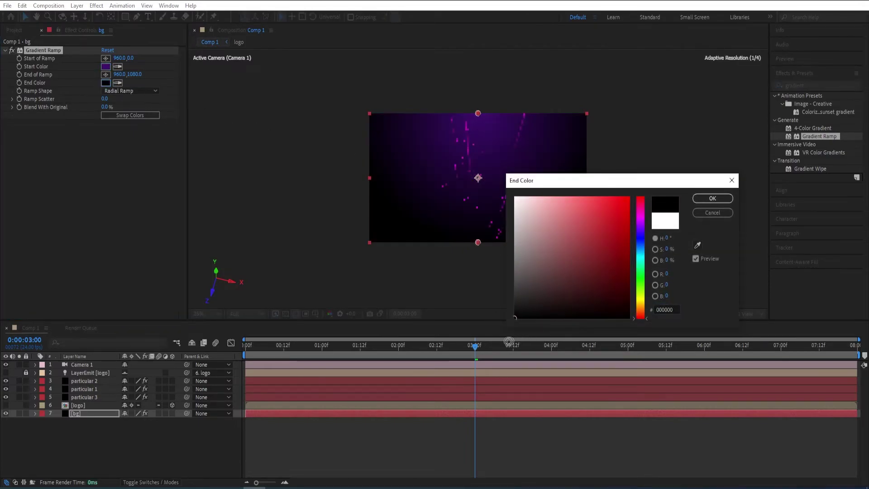
click(712, 198)
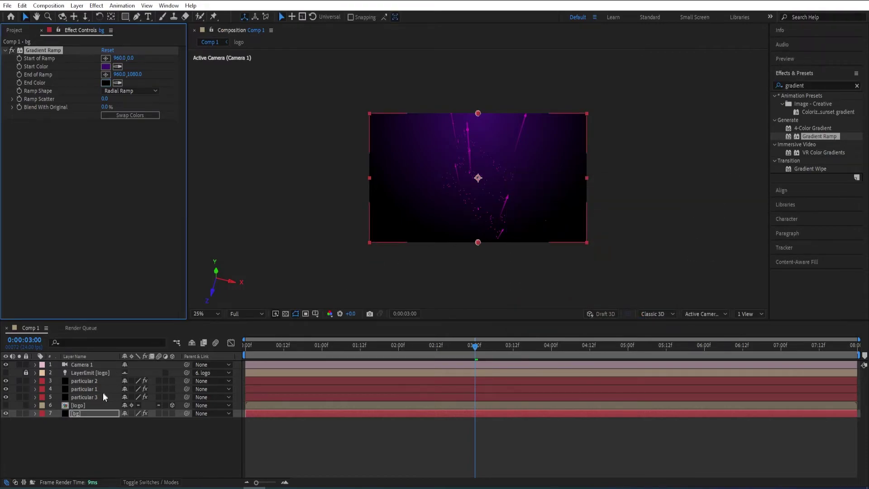
Step: Move the radial ramp's start point to 968, 520 and its end point to -4, 1236, and preview the animation from the start
drag(477, 113, 478, 175)
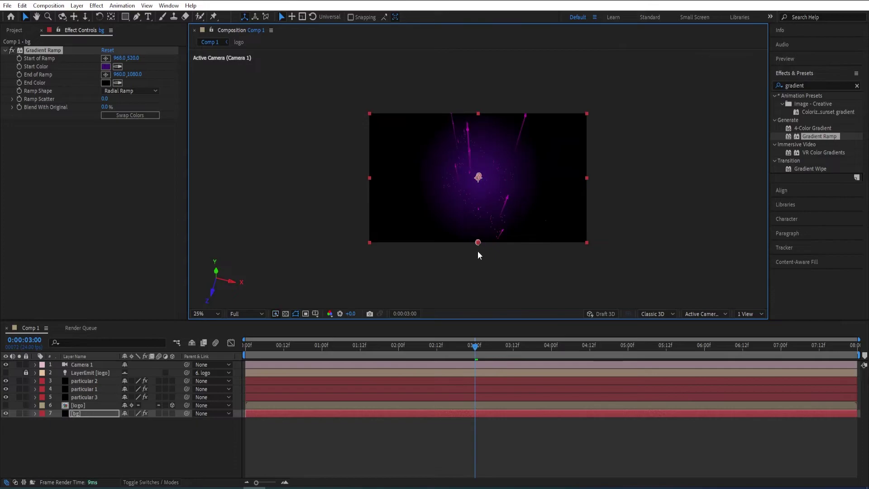
drag(478, 243, 369, 261)
drag(474, 343, 245, 351)
key(space)
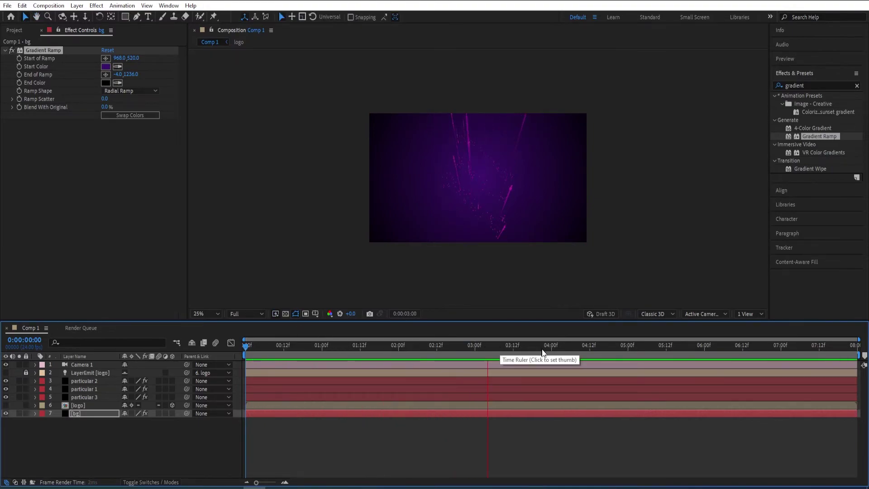
key(space)
key(space)
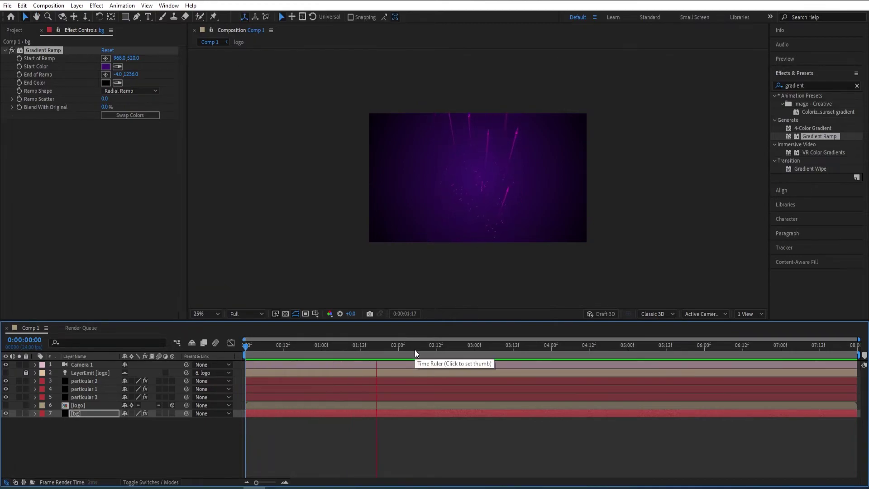
Step: Set the current time to 0:00:03:00 and create a black 1920 x 1080 px solid named bar
drag(453, 346, 476, 345)
click(158, 435)
right_click(154, 440)
mouse_move(190, 327)
click(293, 352)
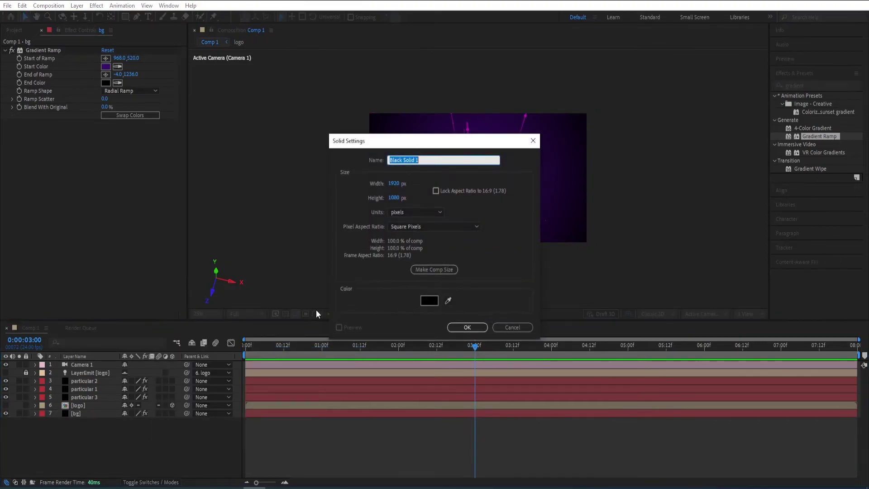
text(bar)
key(Return)
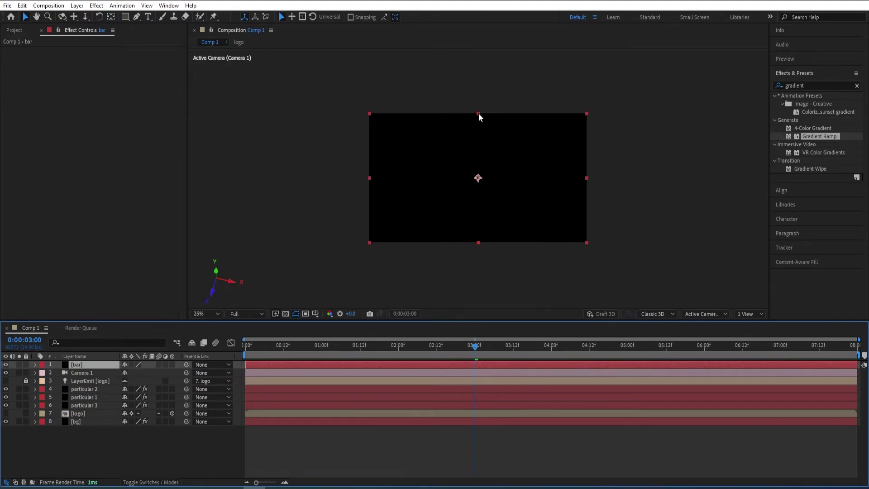
Step: Shrink the bar solid's height to a thin full-width letterbox strip and align it to the composition's top edge
drag(478, 113, 502, 147)
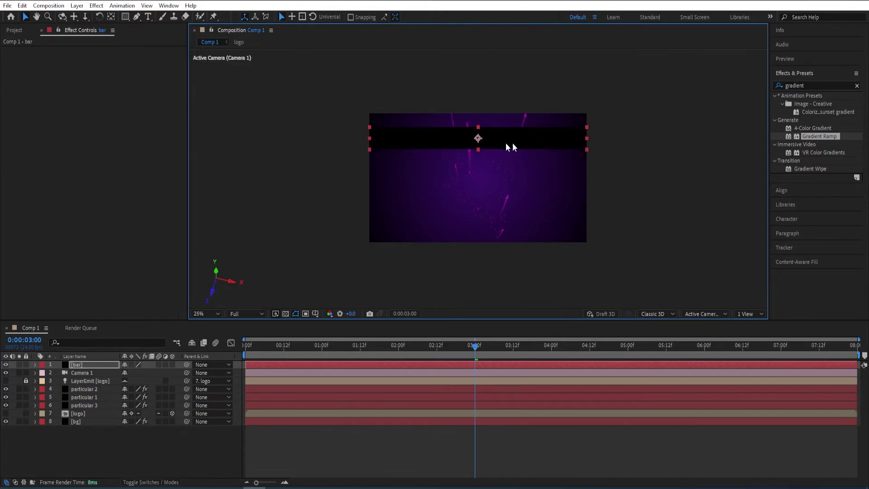
click(782, 191)
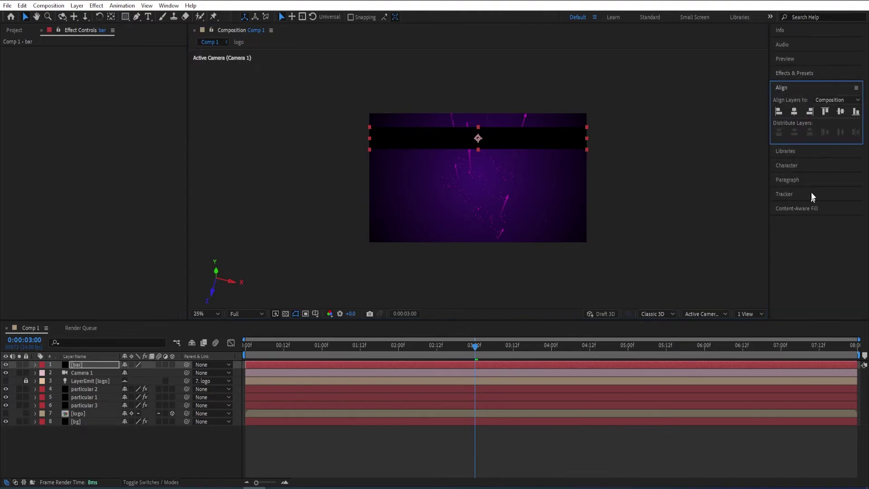
click(825, 112)
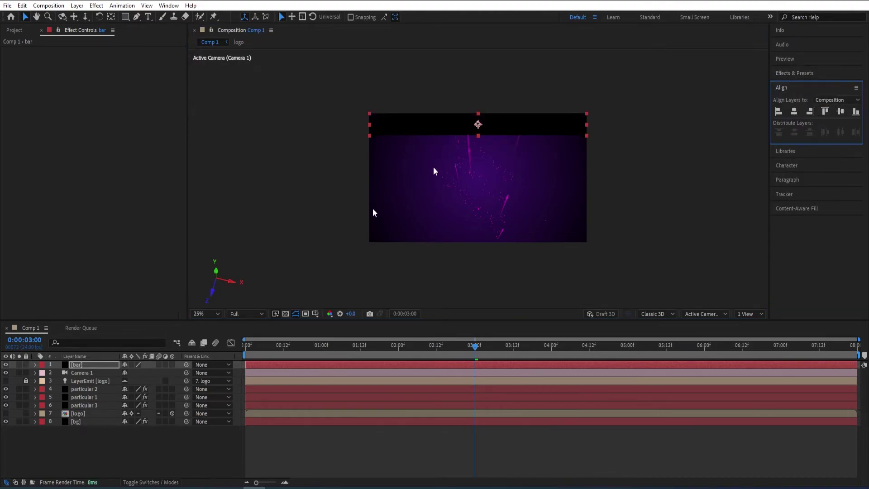
Step: Duplicate the bar layer and align the copy to the composition's bottom edge
click(95, 364)
key(ctrl+d)
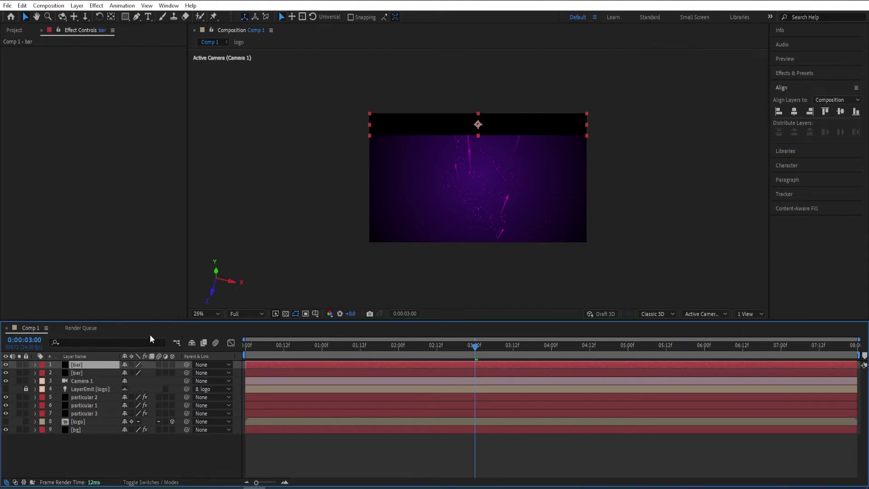
click(855, 114)
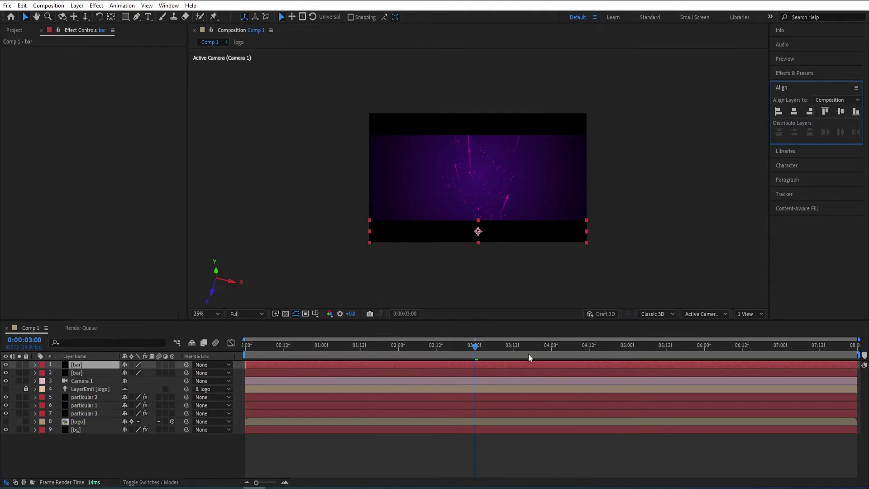
Step: Preview the letterboxed animation from the start and examine how the particles look around 0:00:03:07
drag(476, 348, 229, 359)
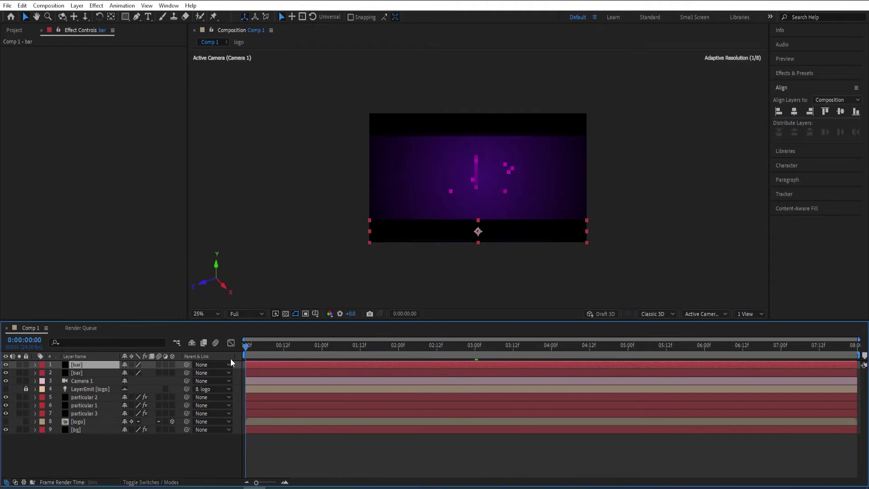
key(space)
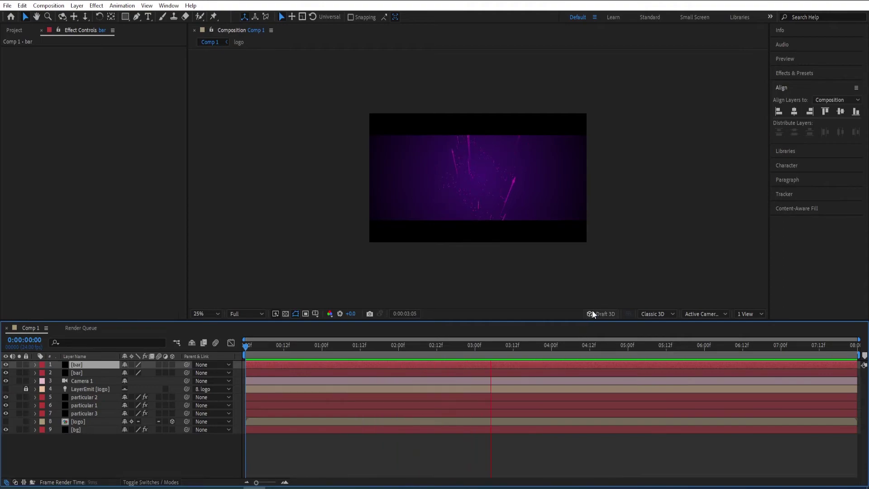
key(space)
key(Home)
key(space)
click(497, 356)
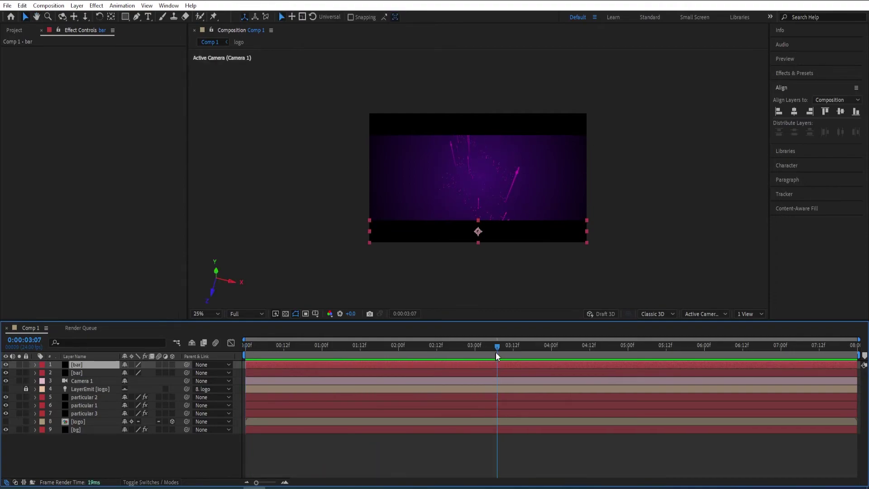
drag(498, 349, 218, 348)
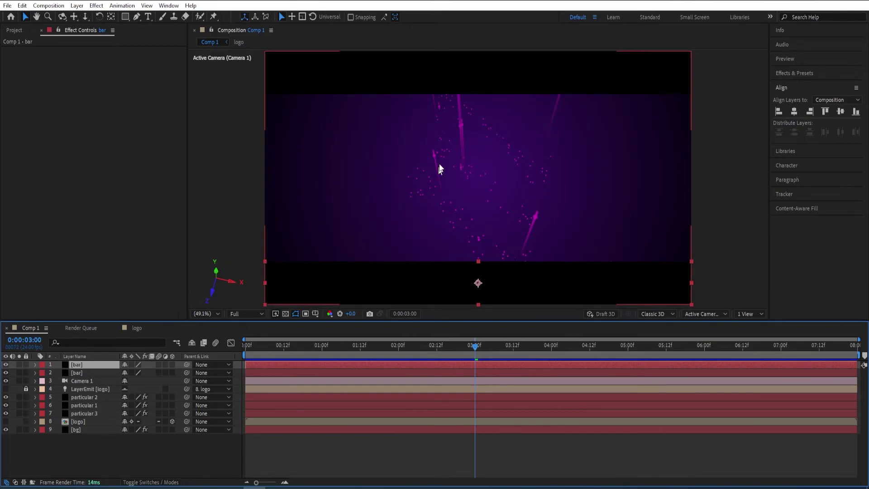
Step: Set Particles/sec of the particular 1 layer's emitter to 20000
click(92, 406)
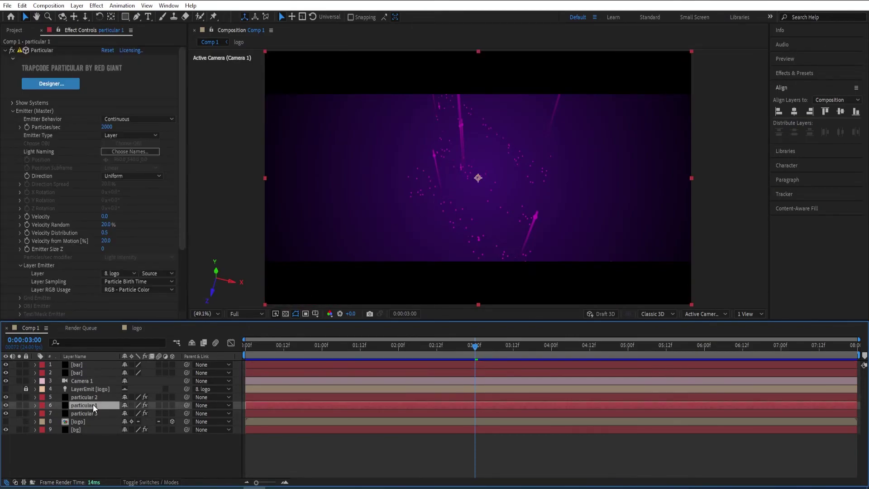
click(107, 127)
text(0)
key(Return)
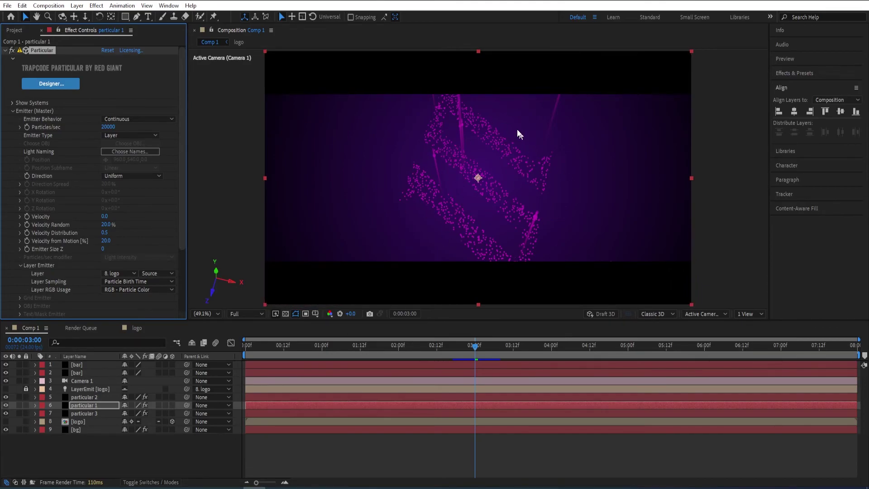
Step: Scale the logo image inside the logo composition to 50% and return to Comp 1
double_click(82, 422)
click(94, 364)
key(s)
click(146, 373)
text(50)
key(Return)
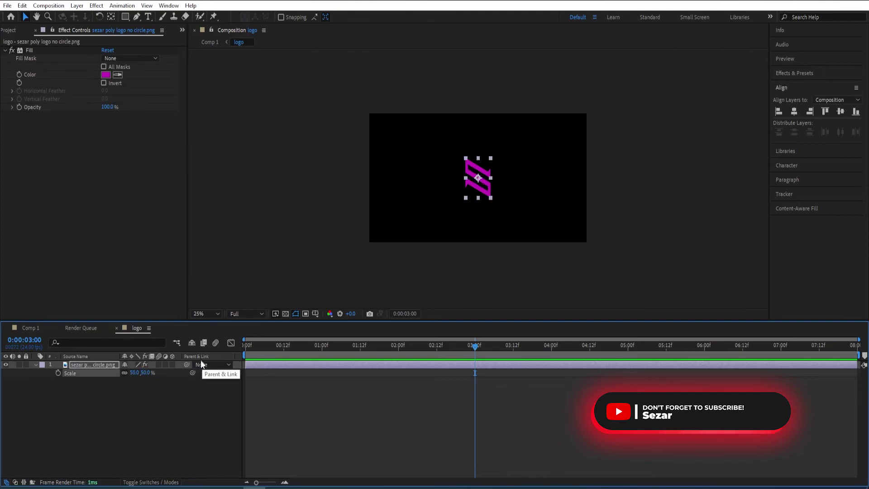
click(31, 328)
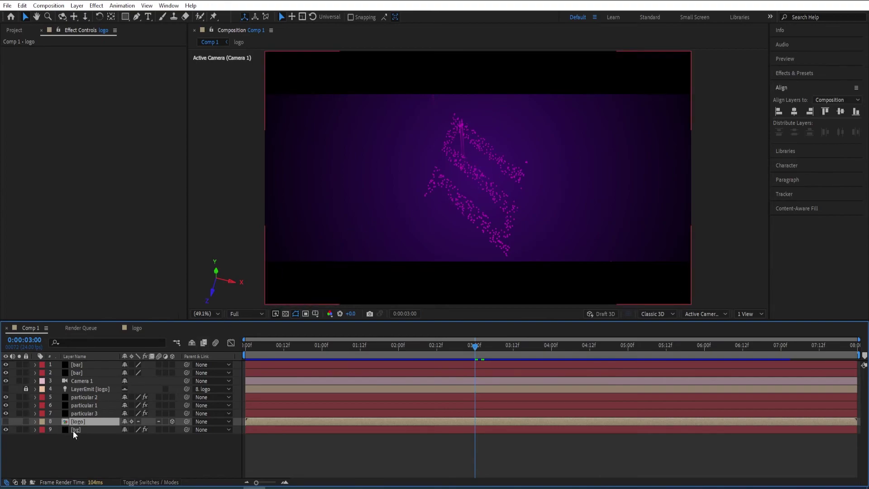
Step: Turn on Camera 1's depth of field with an aperture of 154.2 pixels and a focus distance of 813.3 pixels
click(36, 381)
click(42, 397)
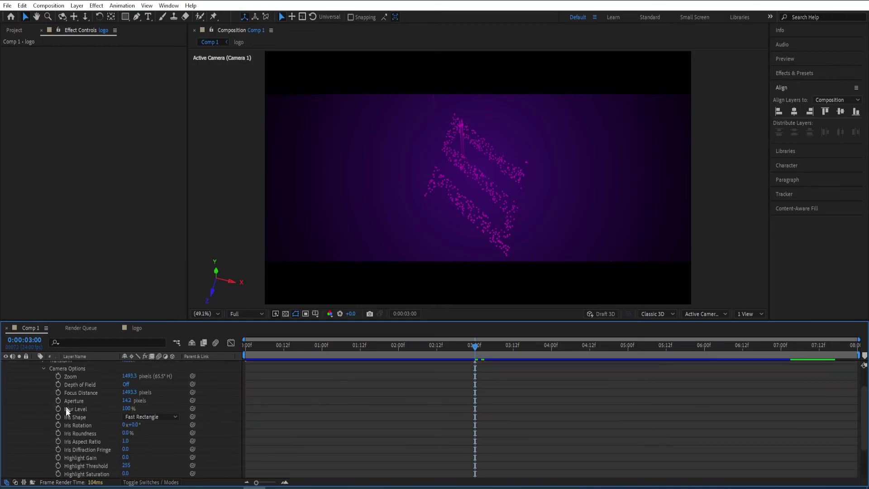
click(126, 384)
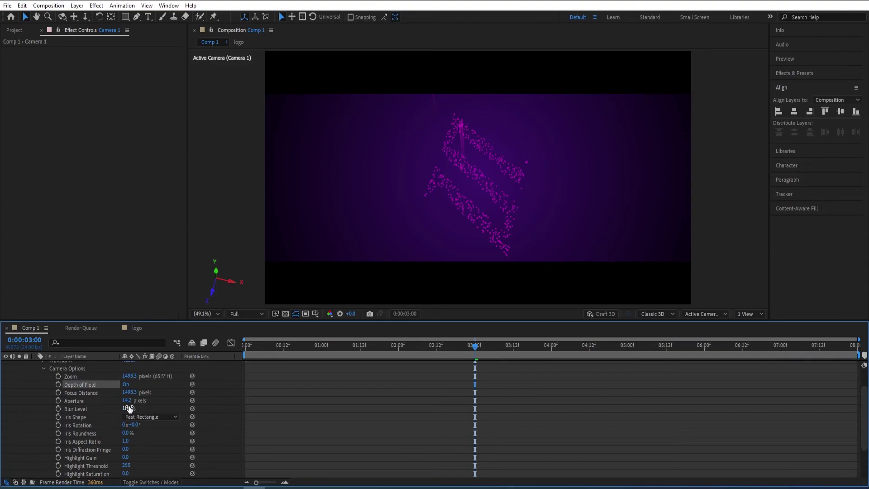
drag(127, 401, 133, 402)
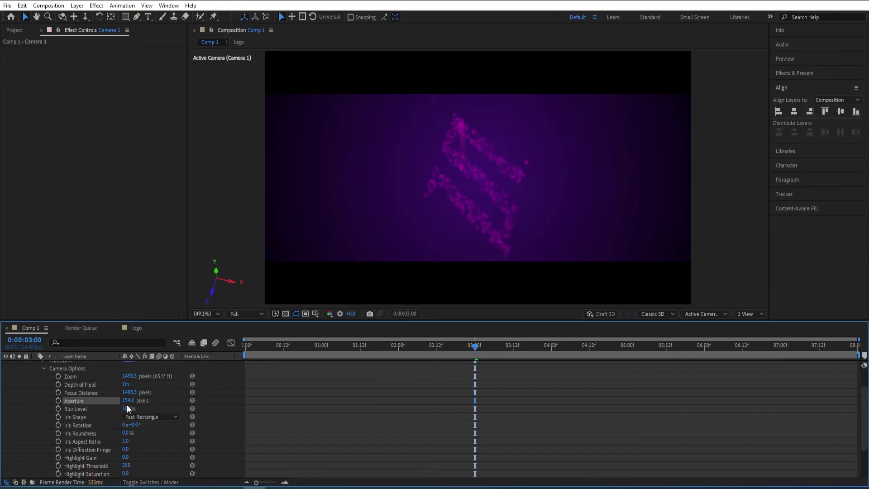
drag(129, 392, 105, 399)
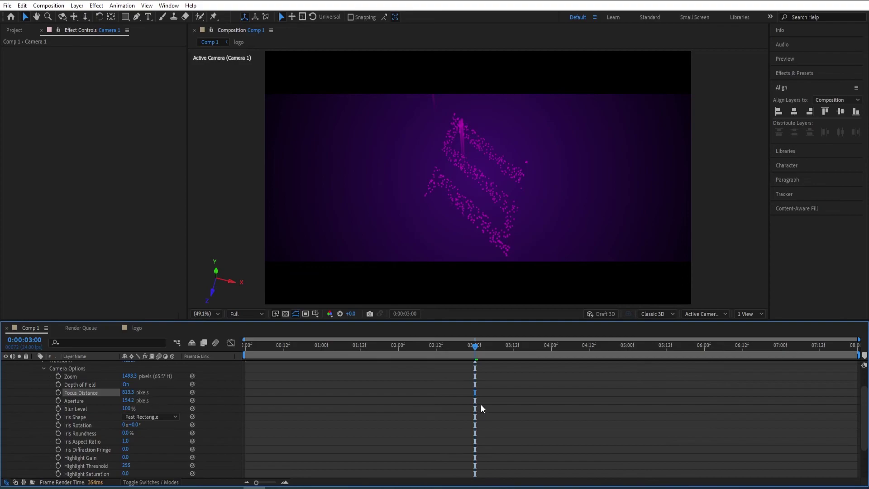
Step: Check the camera blur at 0:00:03:06 and 0:00:02:17, comparing depth of field off and on, leaving it on
drag(475, 355, 494, 348)
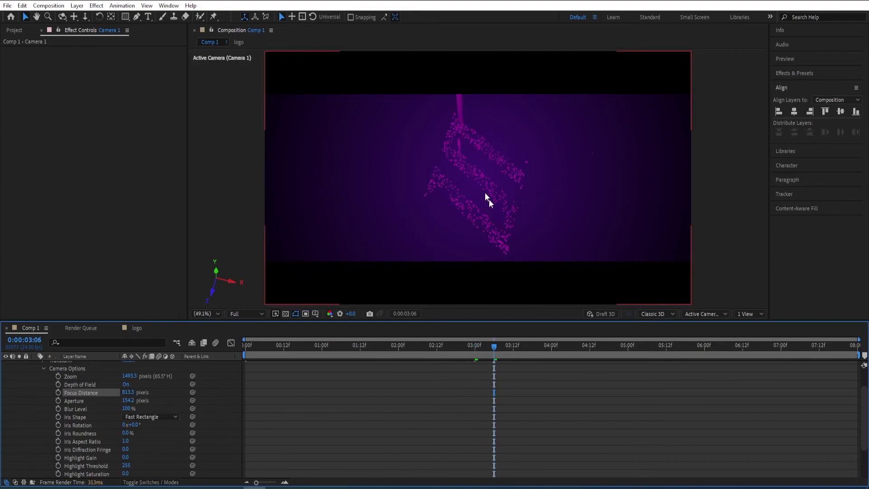
drag(495, 352, 452, 348)
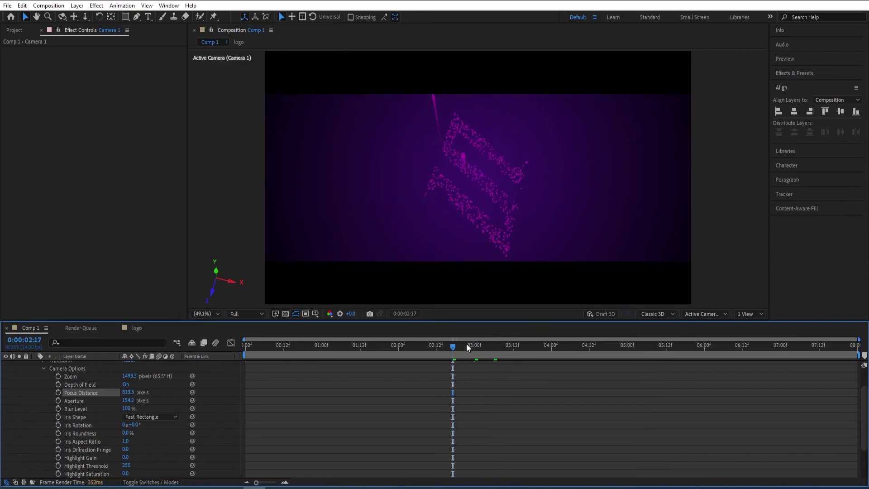
click(125, 386)
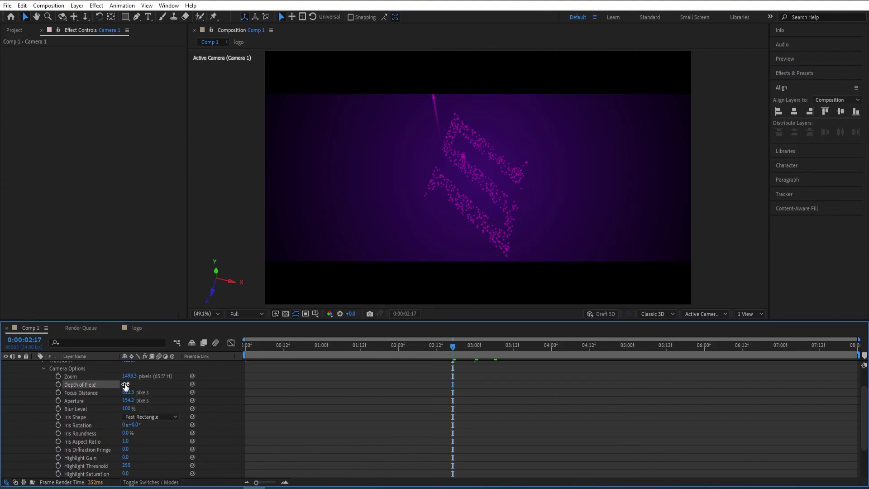
click(125, 385)
click(125, 385)
click(125, 385)
scroll(82, 401, up, 3)
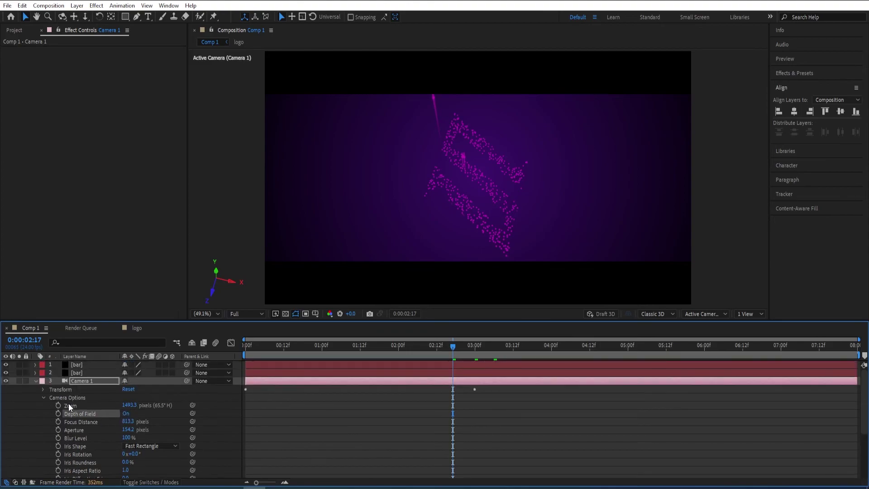
click(36, 381)
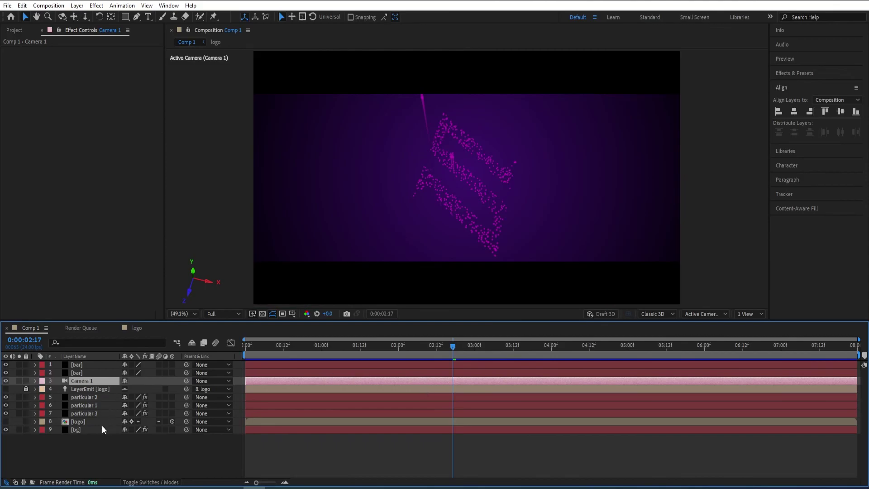
Step: Set Particles/sec of the particular 2 layer's emitter to 3000
click(91, 397)
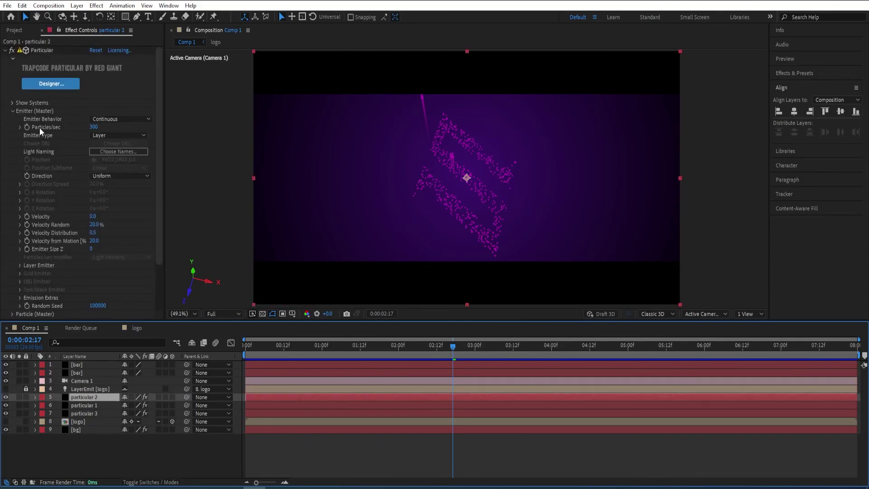
click(95, 127)
text(0)
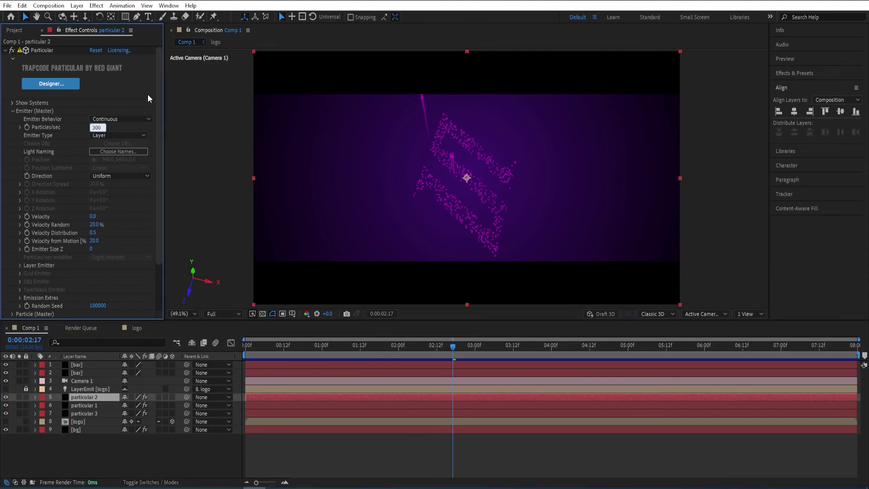
key(Return)
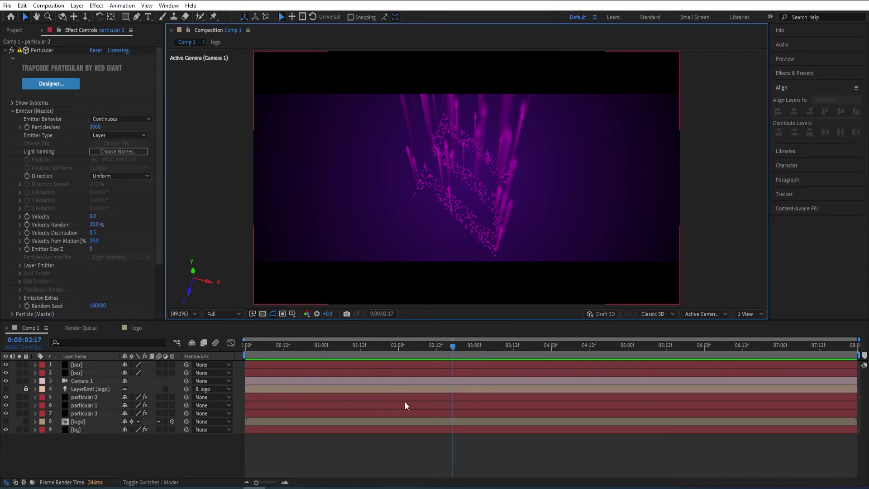
Step: Return to 0:00:00:00 and play the animation with the composition view maximized
drag(450, 346, 229, 264)
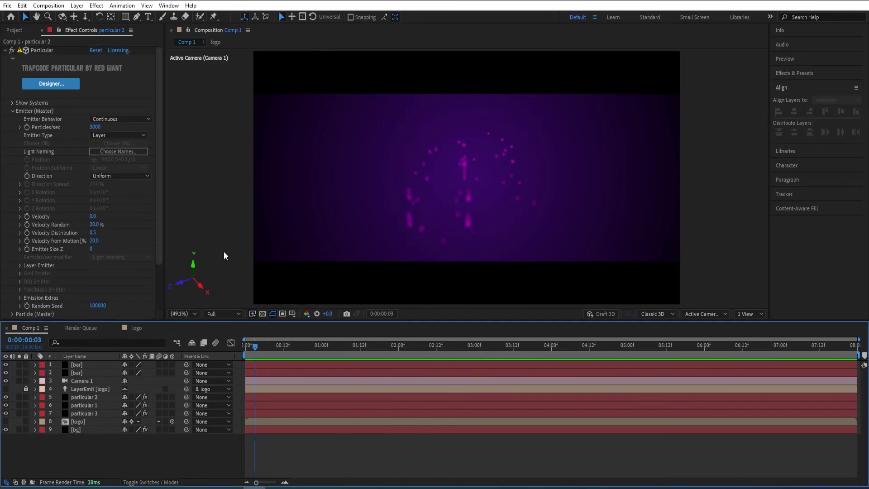
click(256, 346)
drag(258, 345, 226, 335)
key(grave)
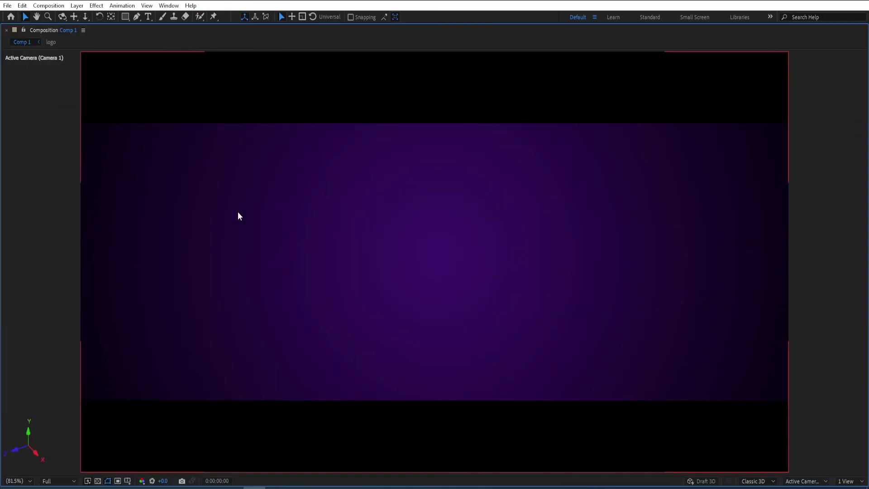
key(space)
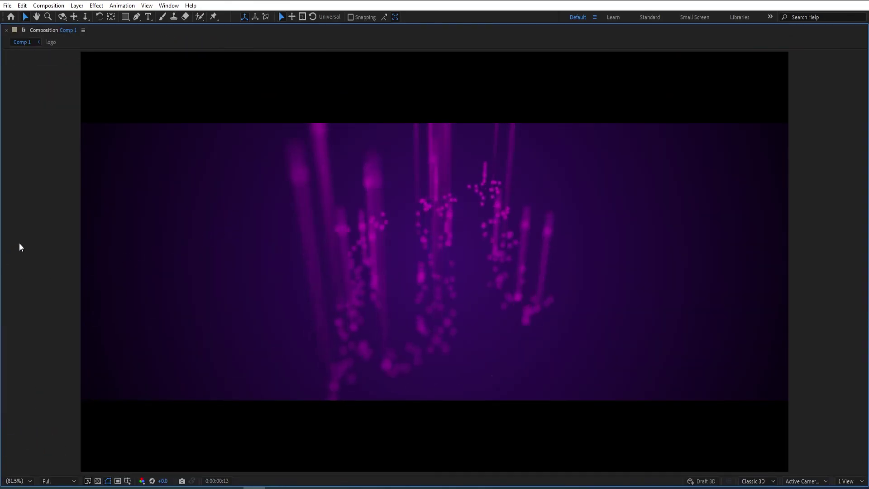